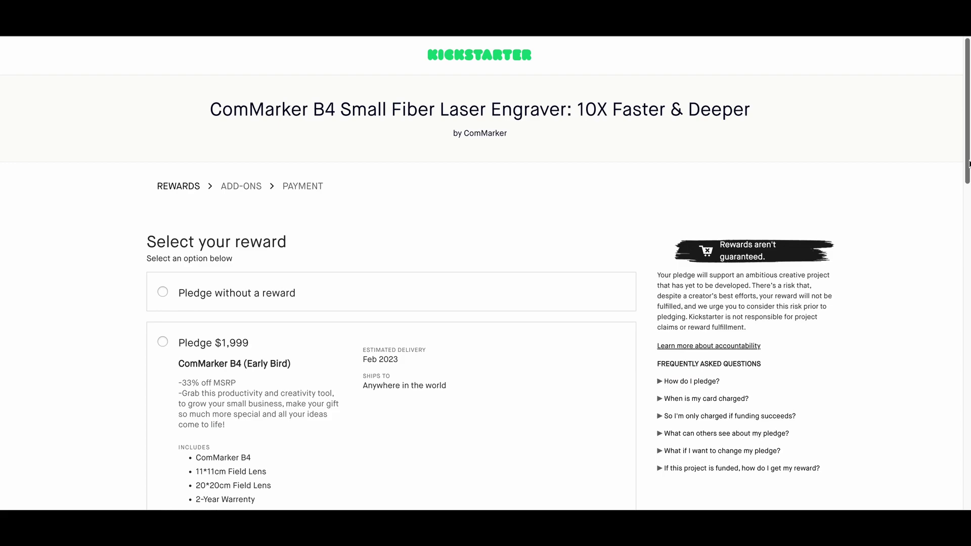
Scroll the ComMarker B4 rewards past the Early Bird tiers to the $2,199 Master (Early Bird) pledge
left_click_drag(969, 163, 969, 201)
scroll(486, 273, "down", 3)
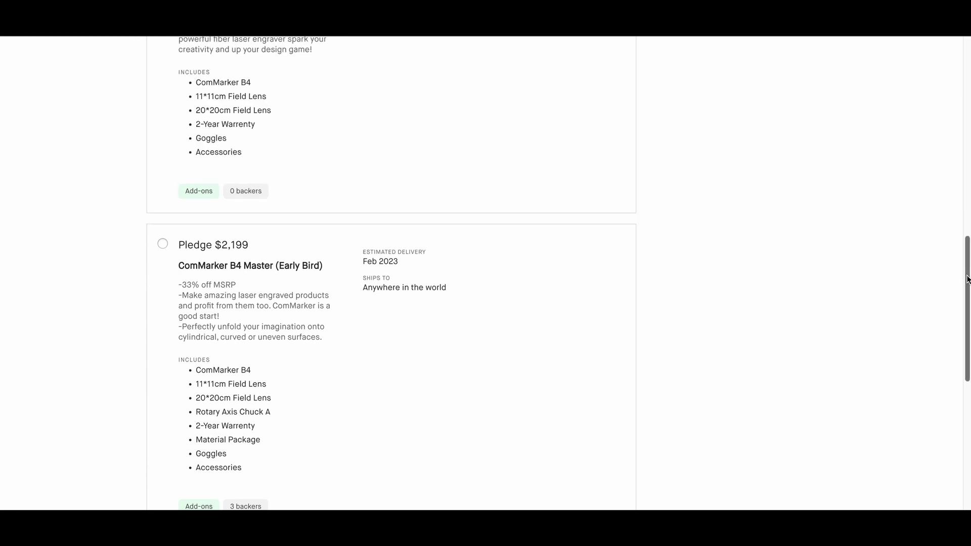
Scroll down to the $2,599 Deluxe tier listing Rotary Axis Chuck B and Rotary Roller C
left_click_drag(967, 280, 967, 286)
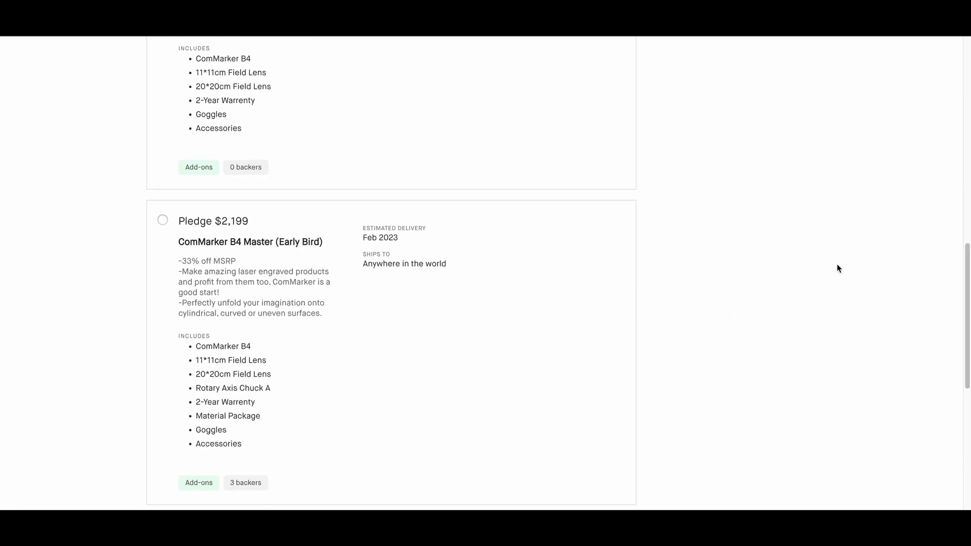
left_click_drag(964, 294, 966, 403)
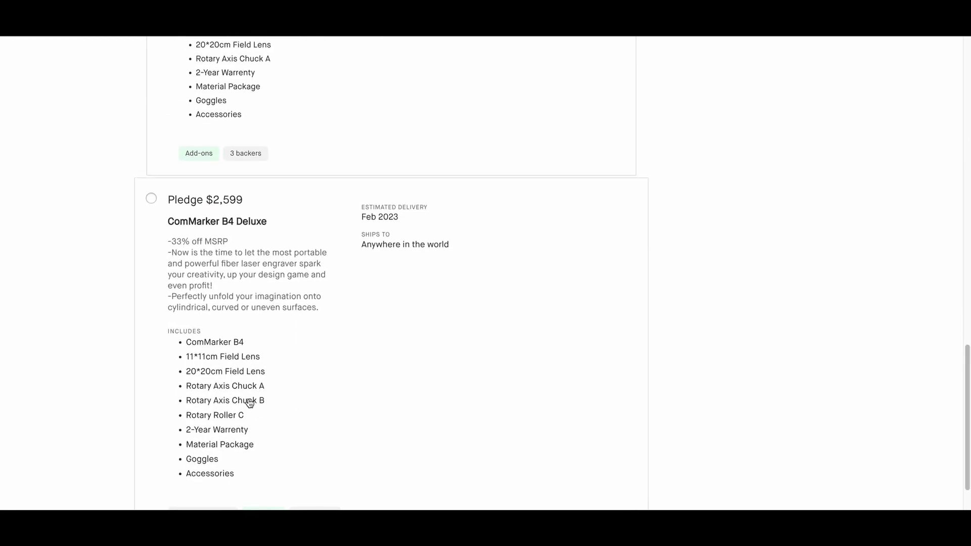
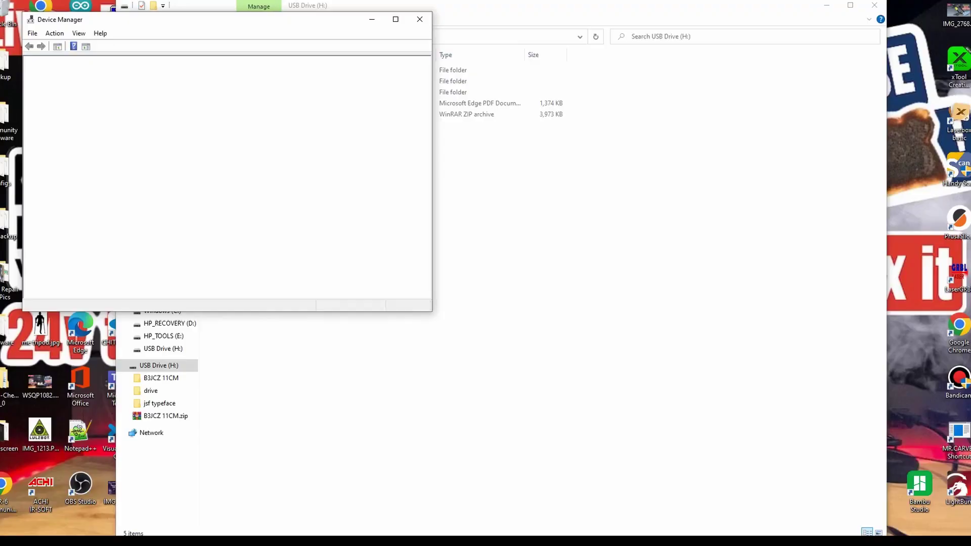
Point the unknown device's driver update at the H:\drive\win_10 folder on the USB drive
left_click_drag(202, 19, 395, 26)
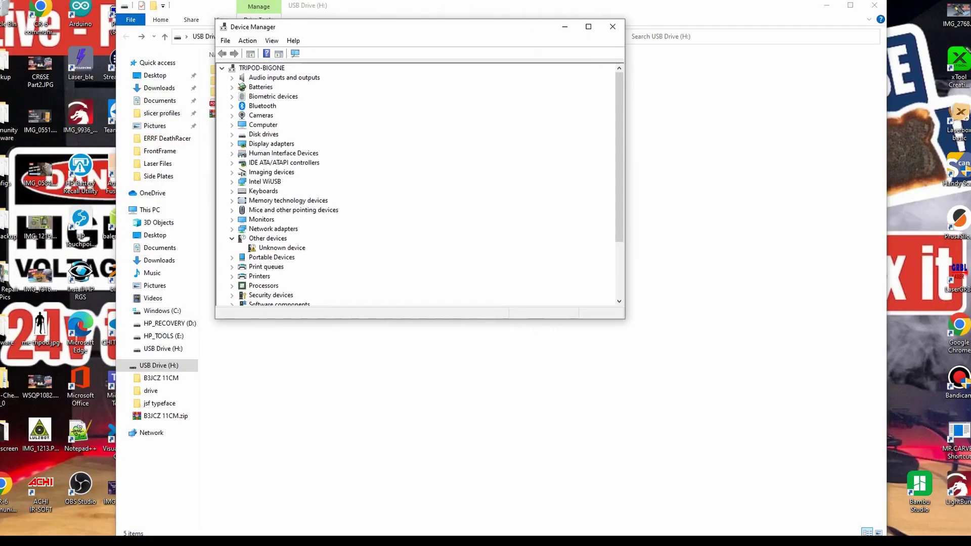
double_click(282, 248)
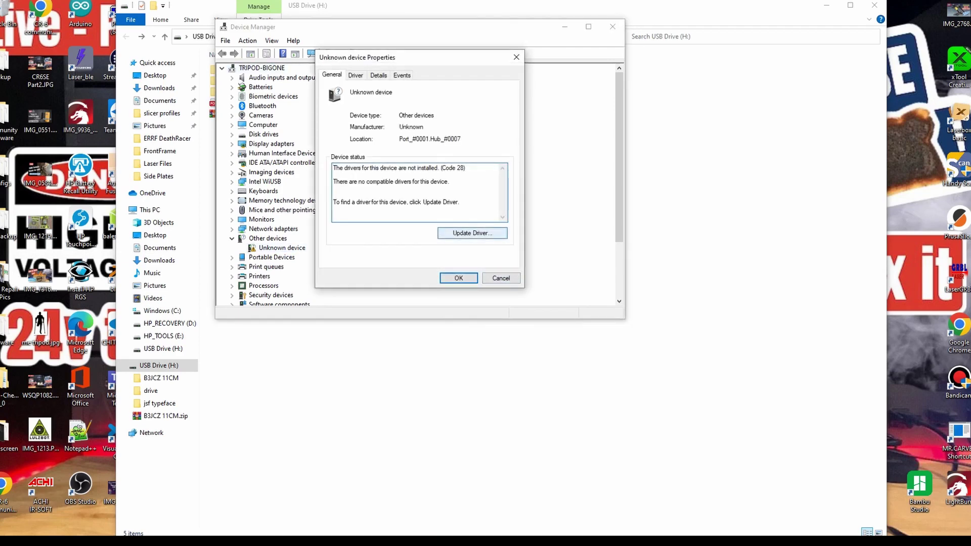
left_click(472, 233)
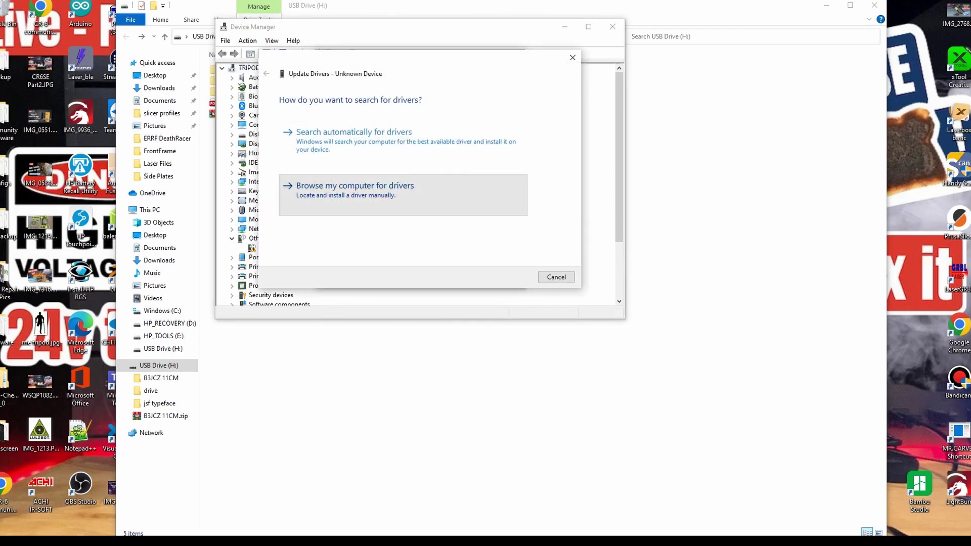
left_click(355, 185)
left_click(506, 139)
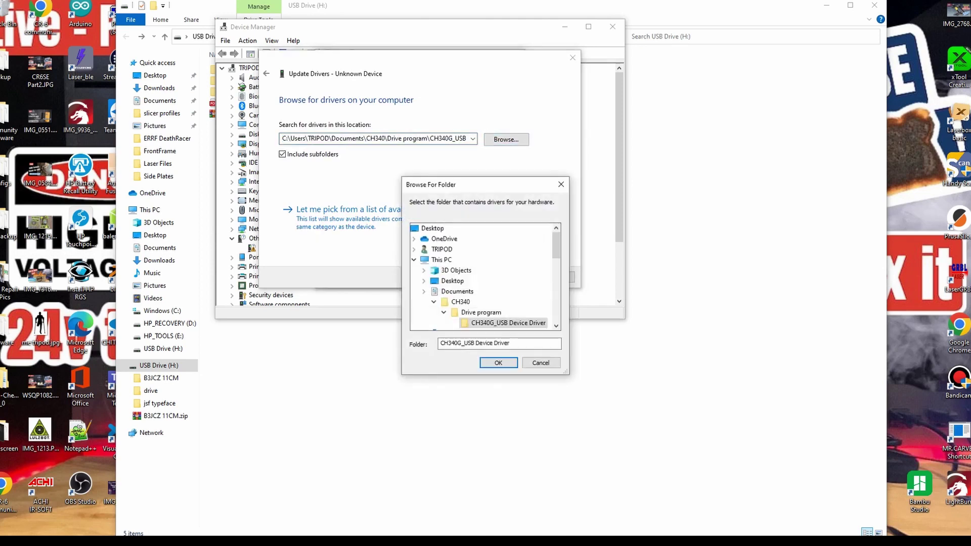
scroll(483, 273, "down", 5)
double_click(460, 291)
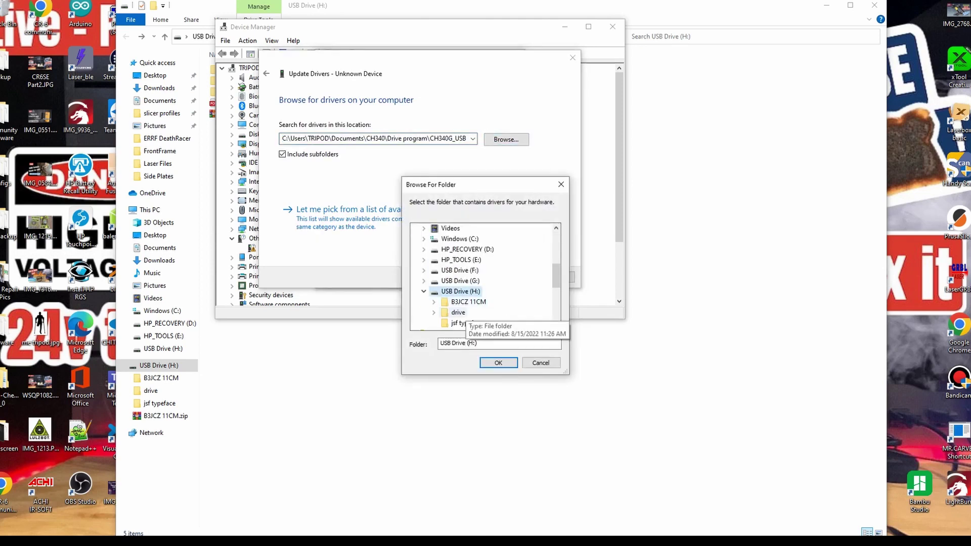
double_click(459, 312)
left_click(470, 323)
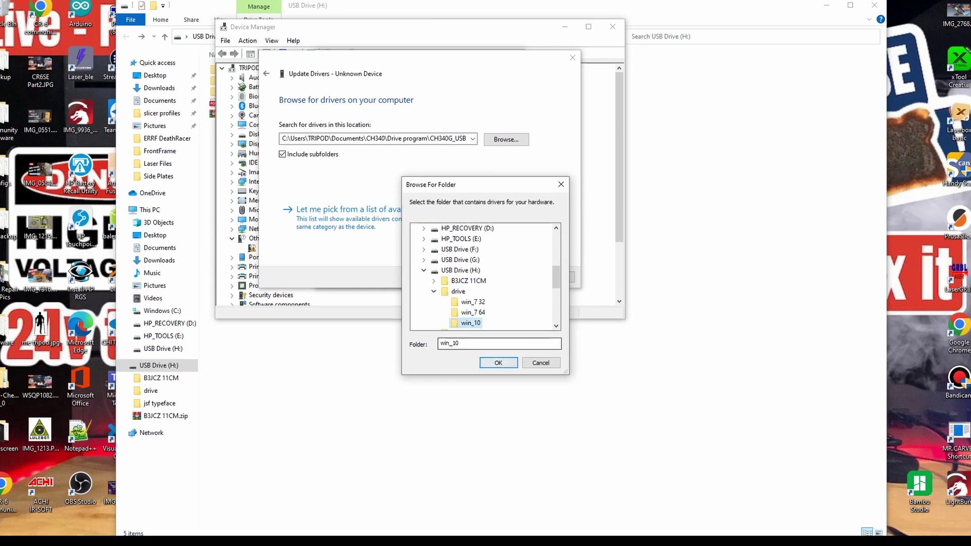
key("Return")
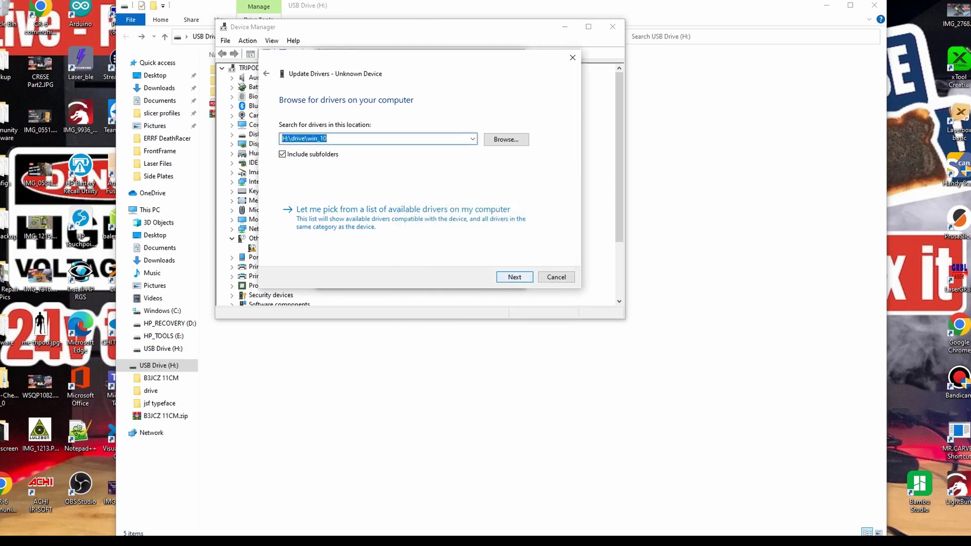
Install the JCZ USB Loader driver and close the device properties
key("Return")
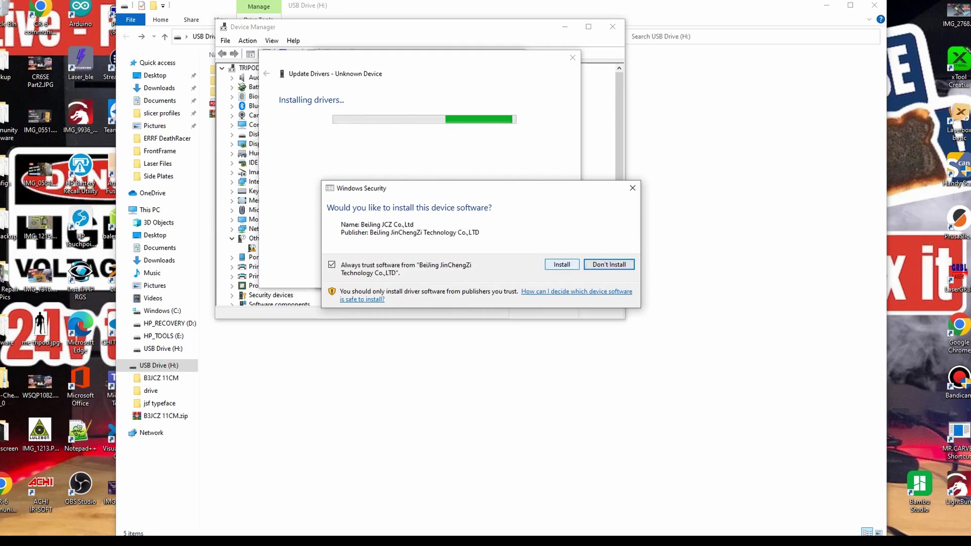
left_click(561, 265)
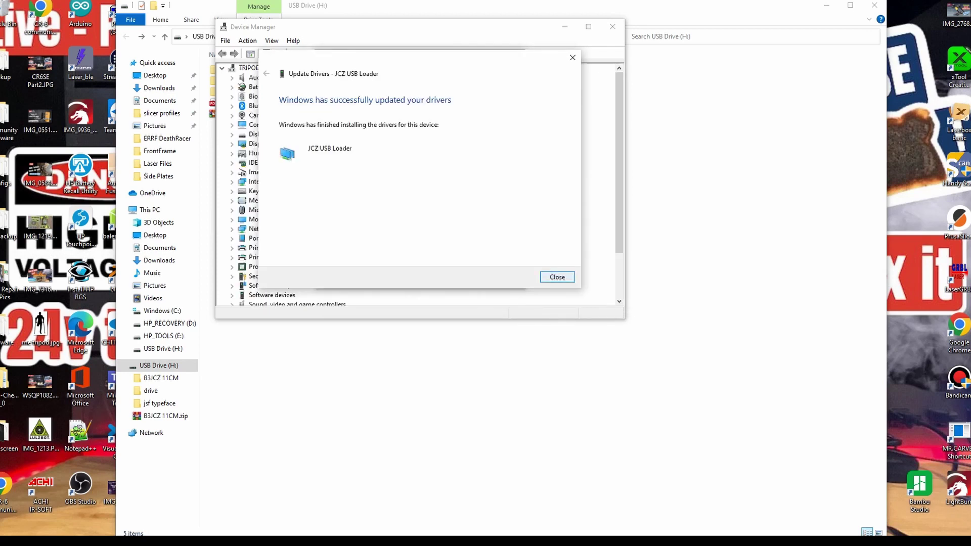
left_click(557, 277)
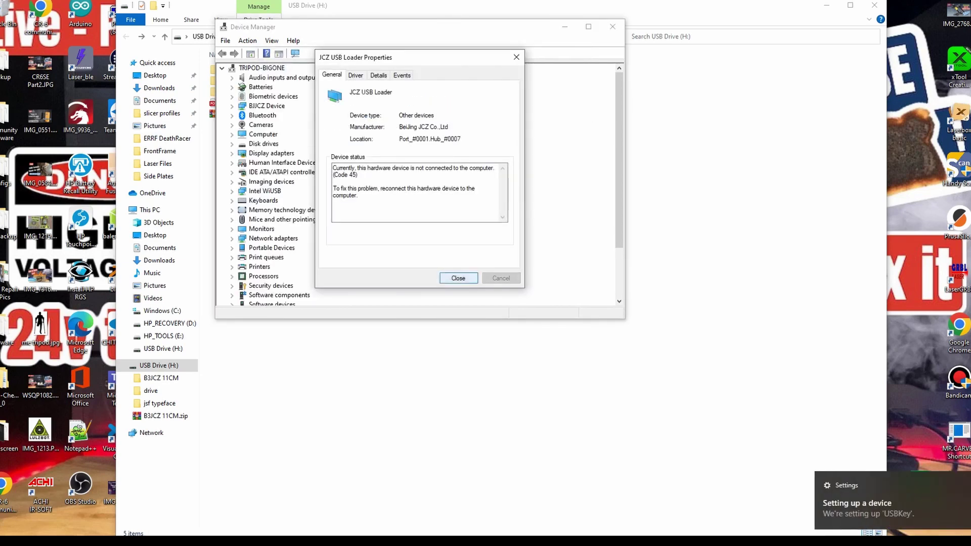
left_click(455, 274)
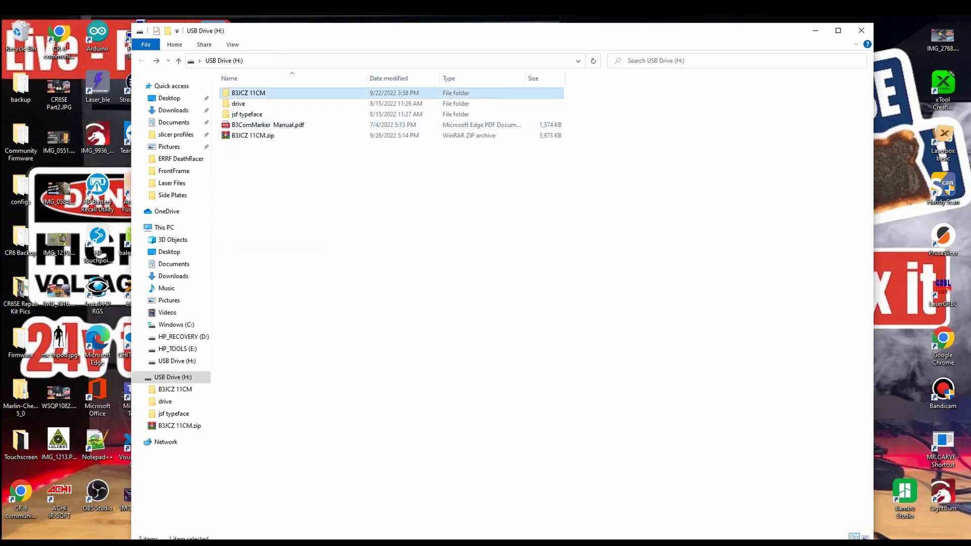
Copy the B3JCZ 11CM folder from the USB drive onto the Desktop
right_click(237, 71)
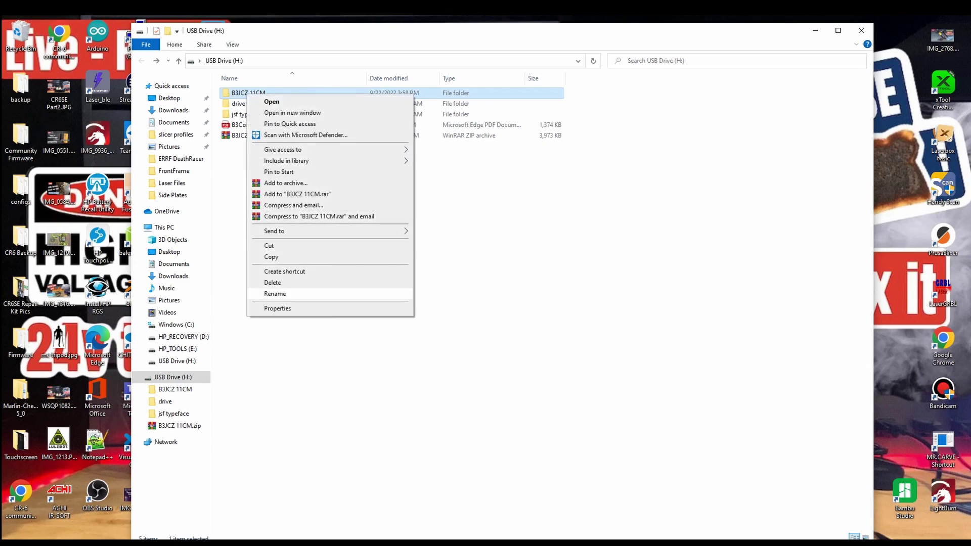
left_click(271, 257)
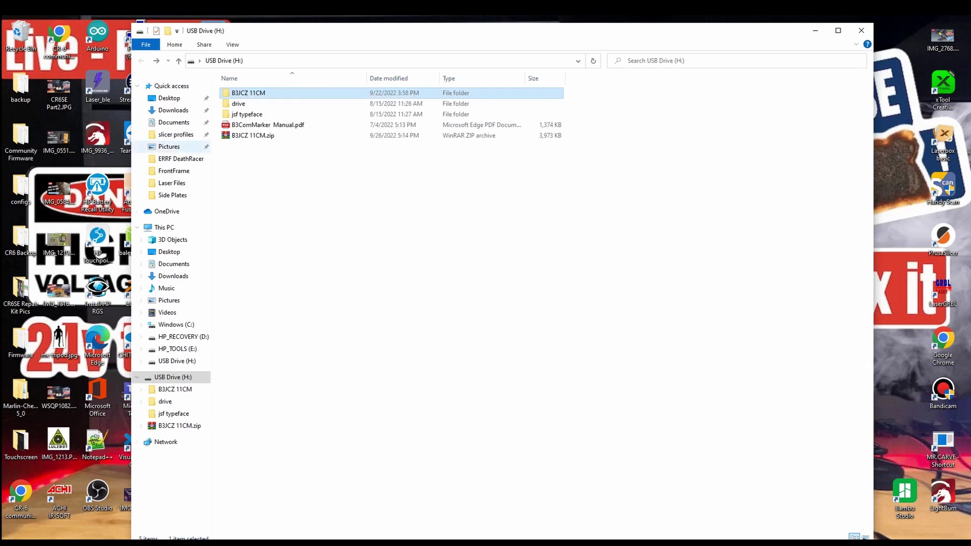
left_click(169, 98)
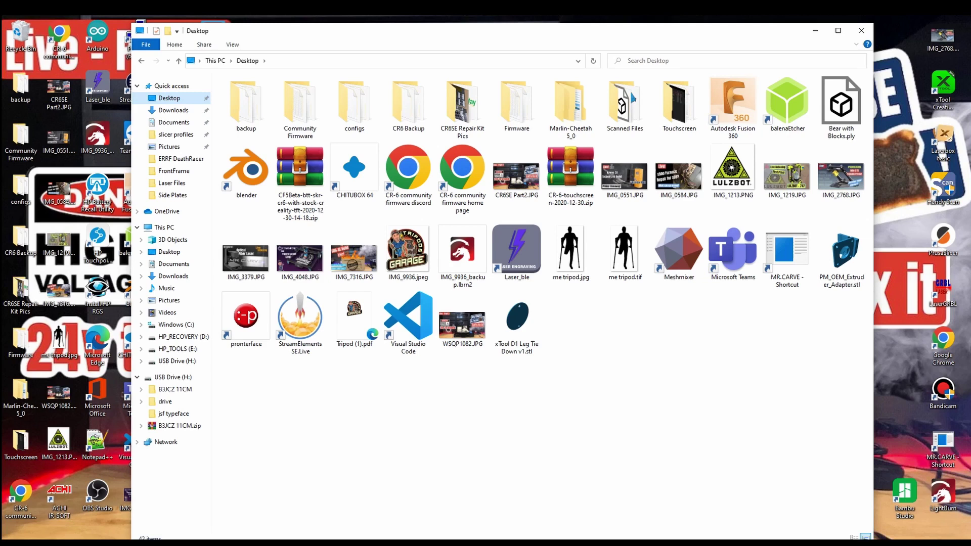
right_click(436, 310)
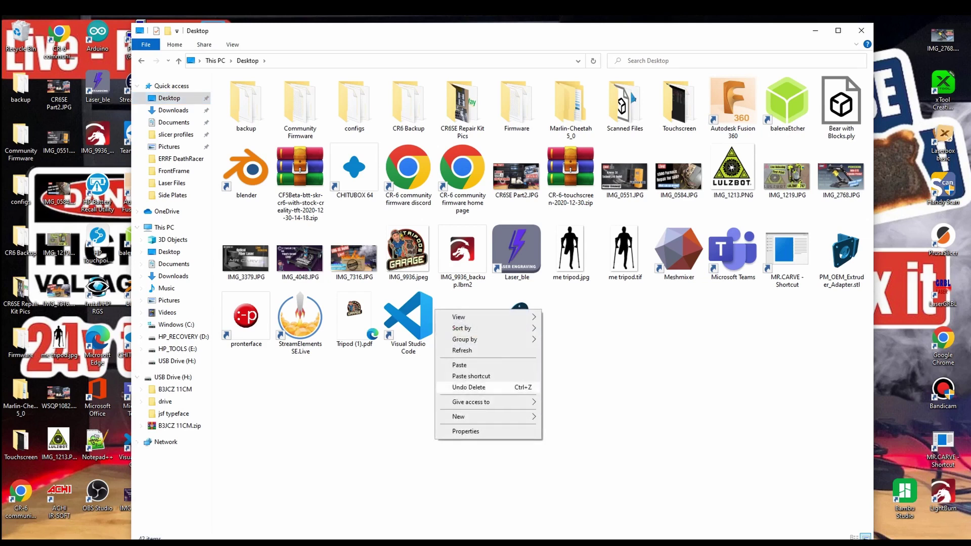
mouse_move(458, 416)
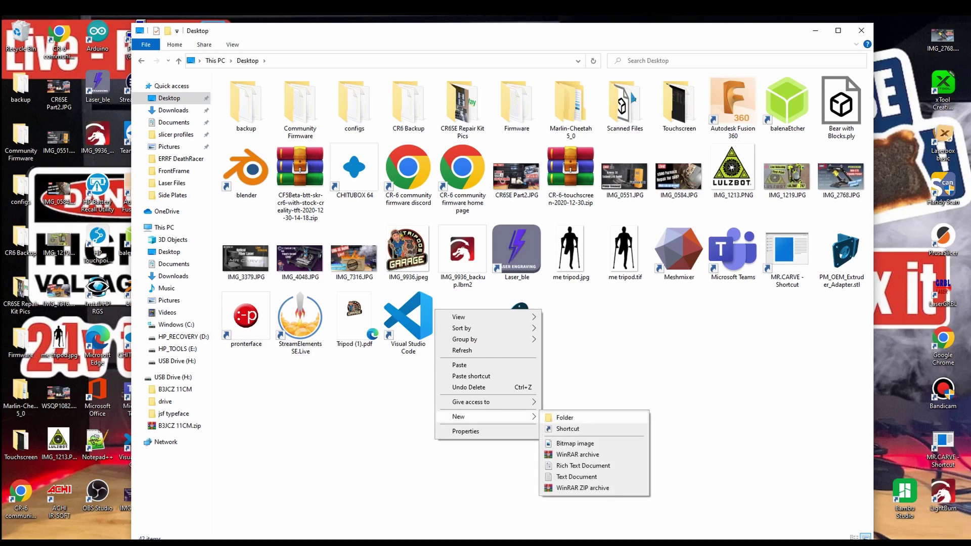
key("Escape")
right_click(659, 385)
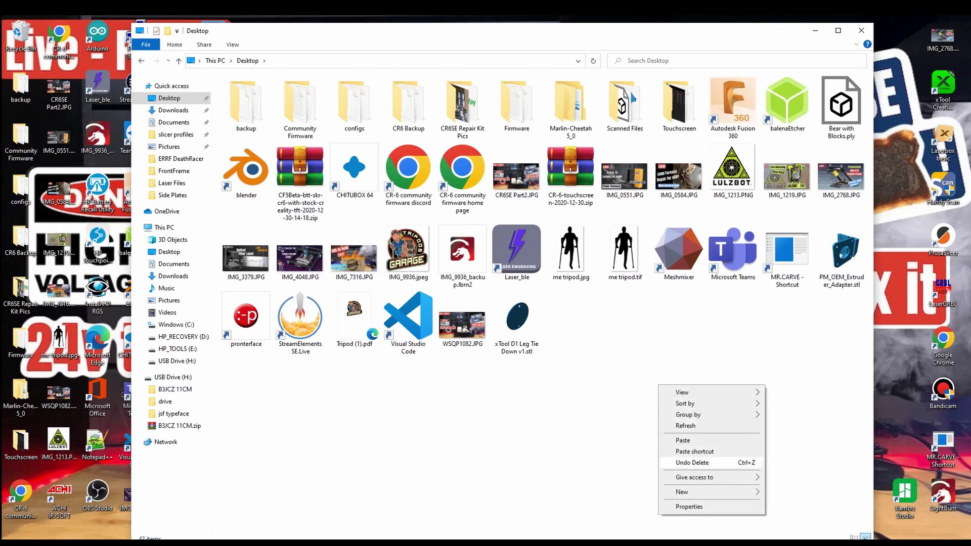
left_click(683, 440)
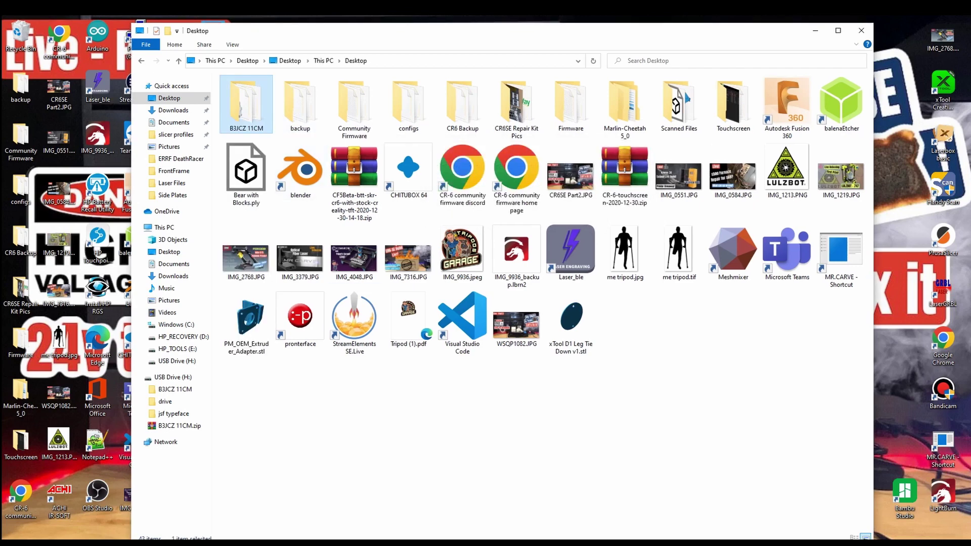
Open the B3JCZ 11CM folder, launch EzCad2.exe and accept the licence agreement
key("Return")
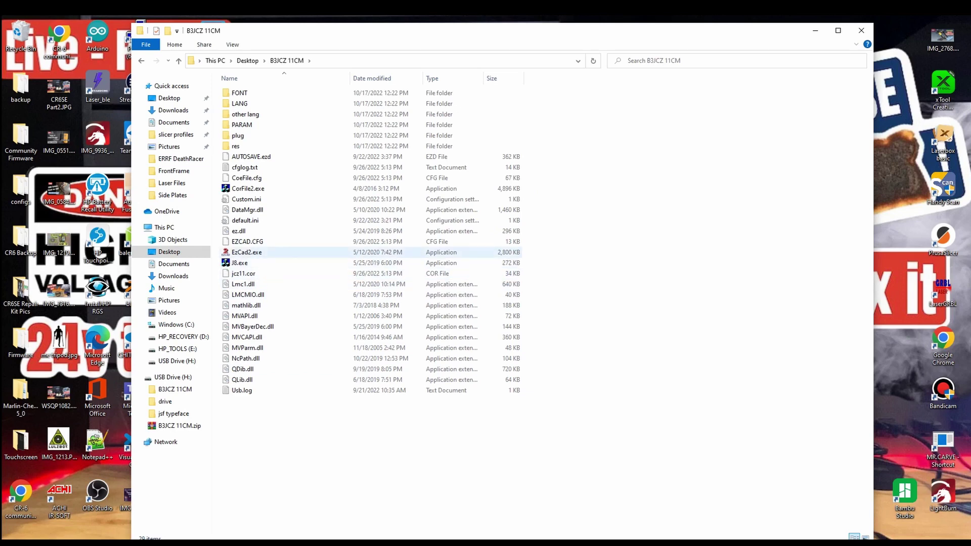
left_click(246, 252)
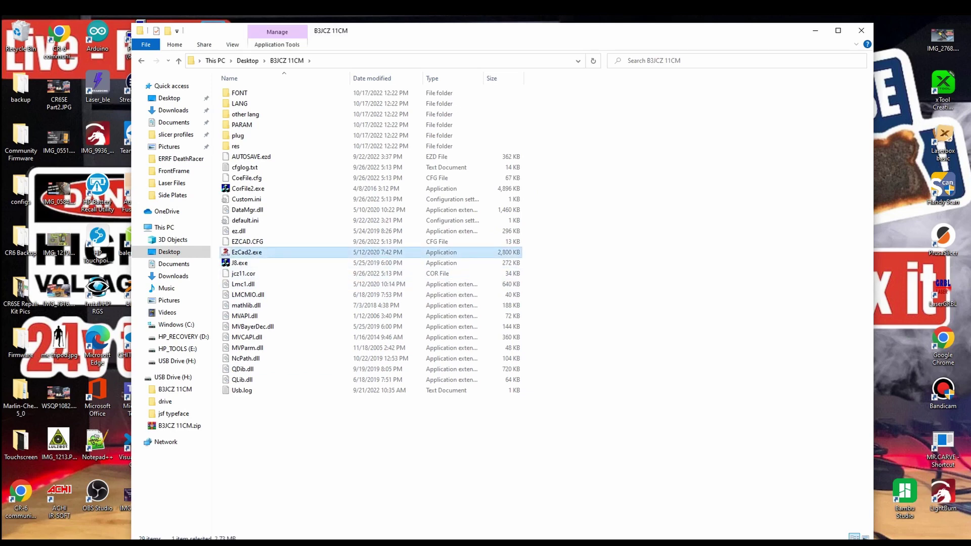
key("Return")
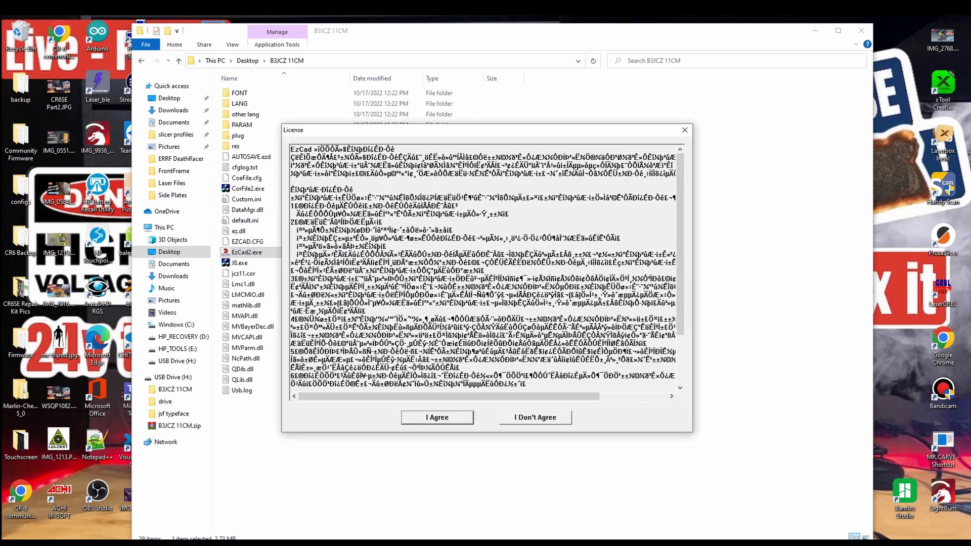
key("Return")
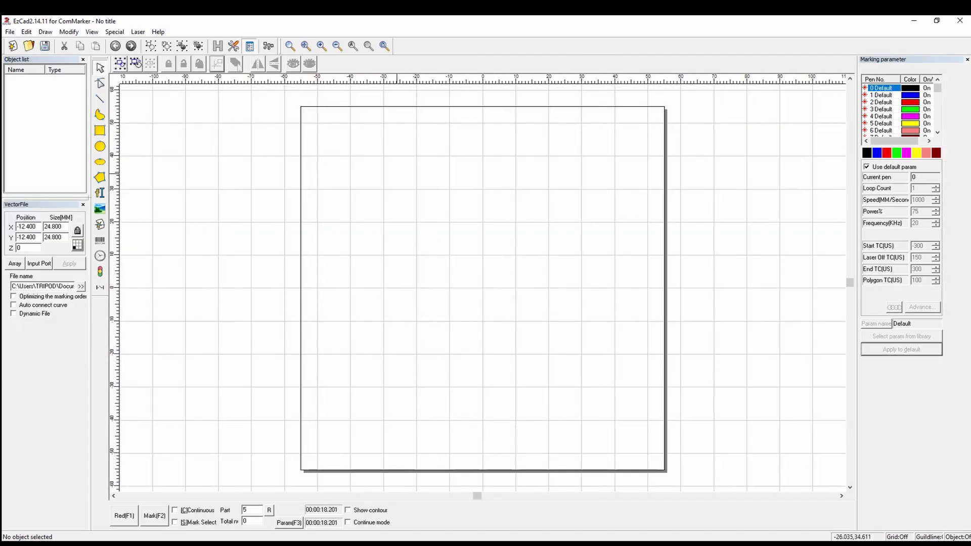
Draw a circle in the upper part of the work area
left_click(100, 146)
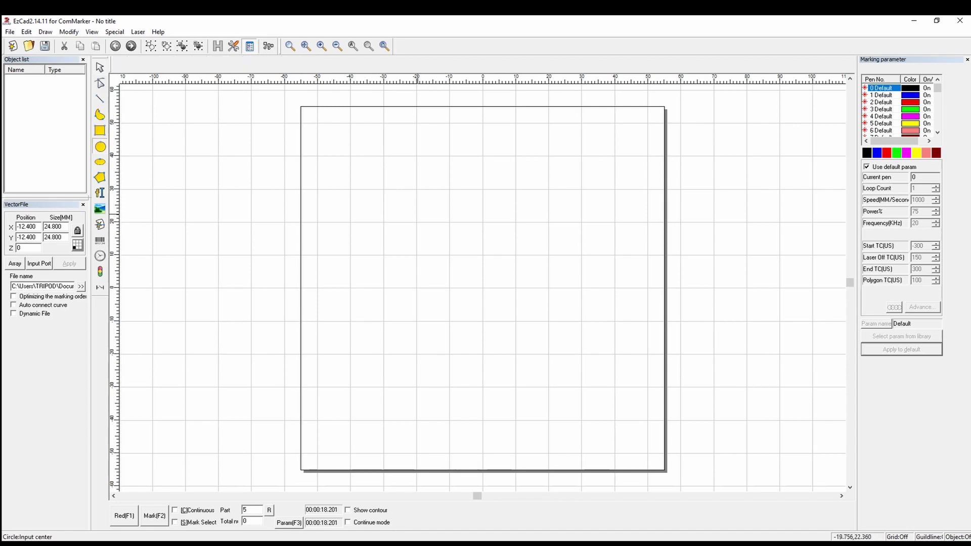
mouse_move(418, 214)
left_mouse_down()
mouse_move(304, 217)
mouse_move(322, 215)
left_mouse_up()
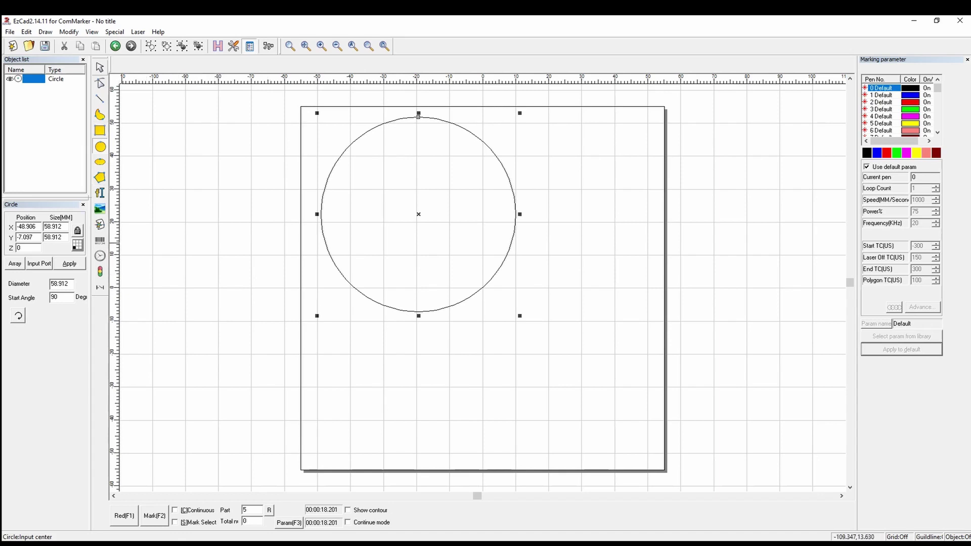
key("Escape")
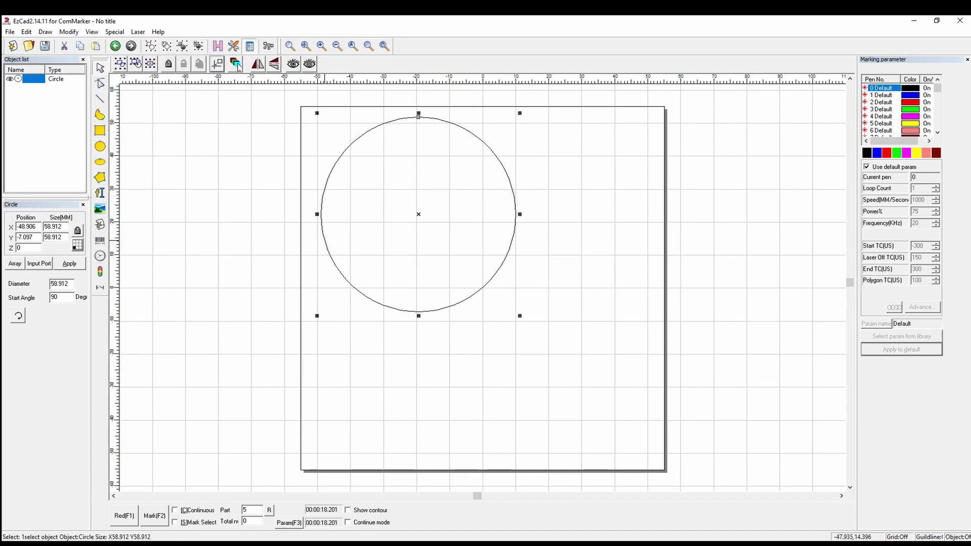
Resize the circle to 40 mm and centre it on the field at -20, -20
left_click(60, 226)
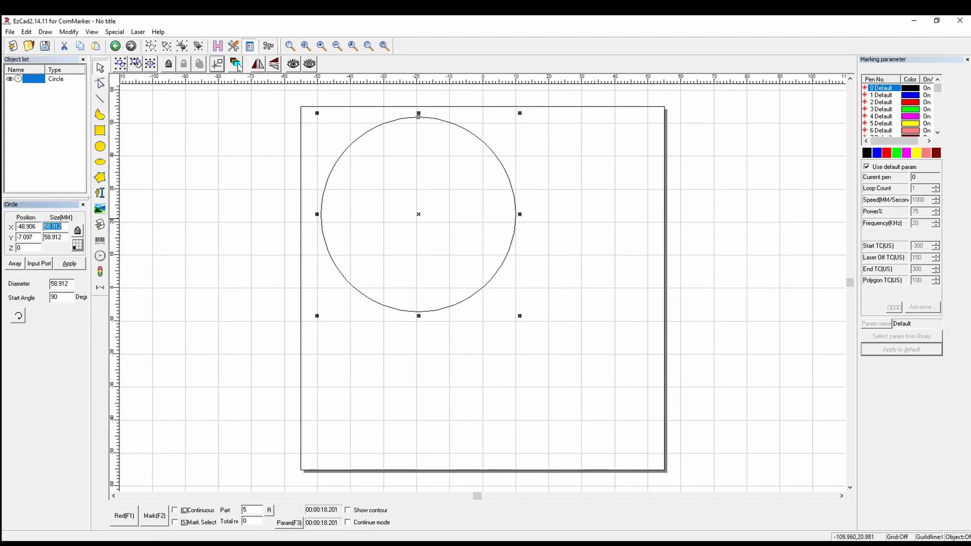
type("40")
key("Return")
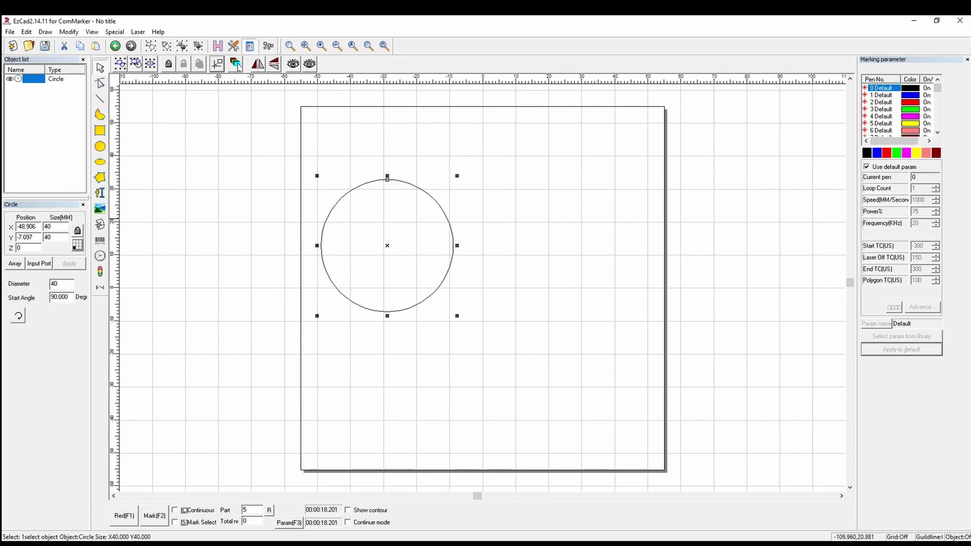
left_click(237, 66)
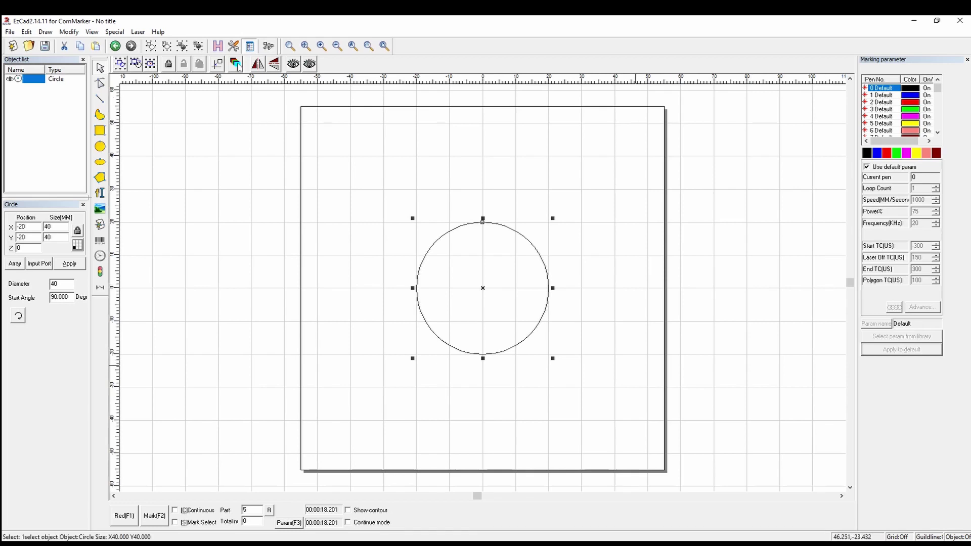
Run the F1 red light preview of the circle outline
key("F1")
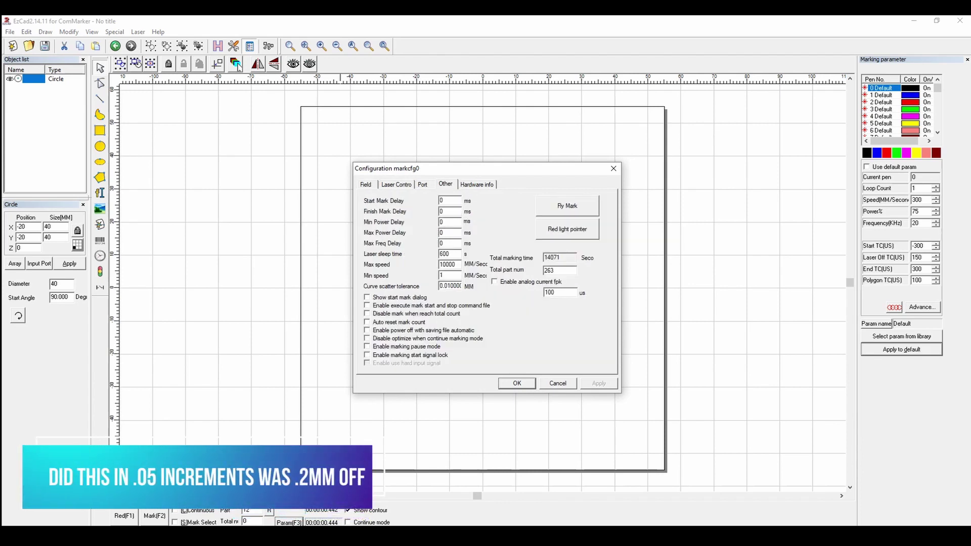
Confirm red light offsets of -1.50 and -1.200, close the configuration, and rerun the F1 preview
left_click(567, 230)
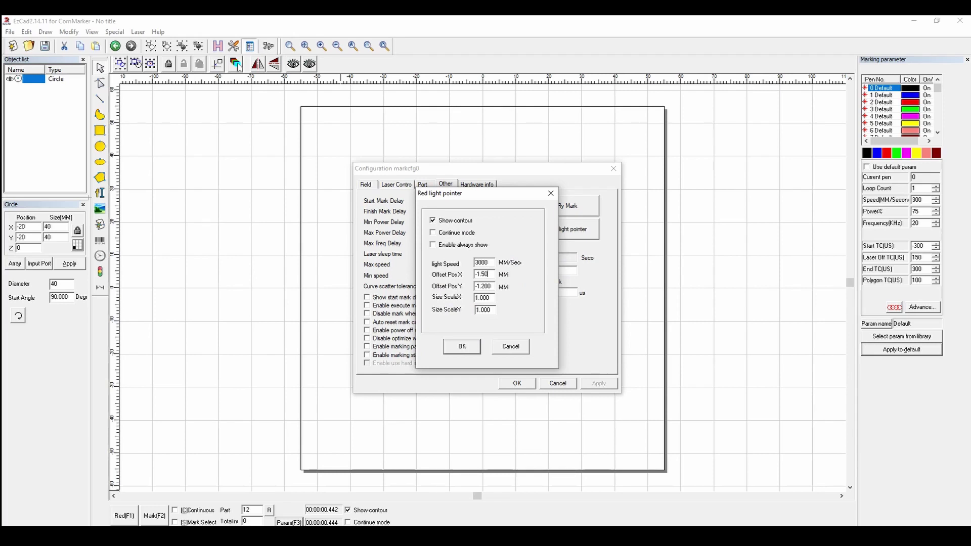
left_click(462, 347)
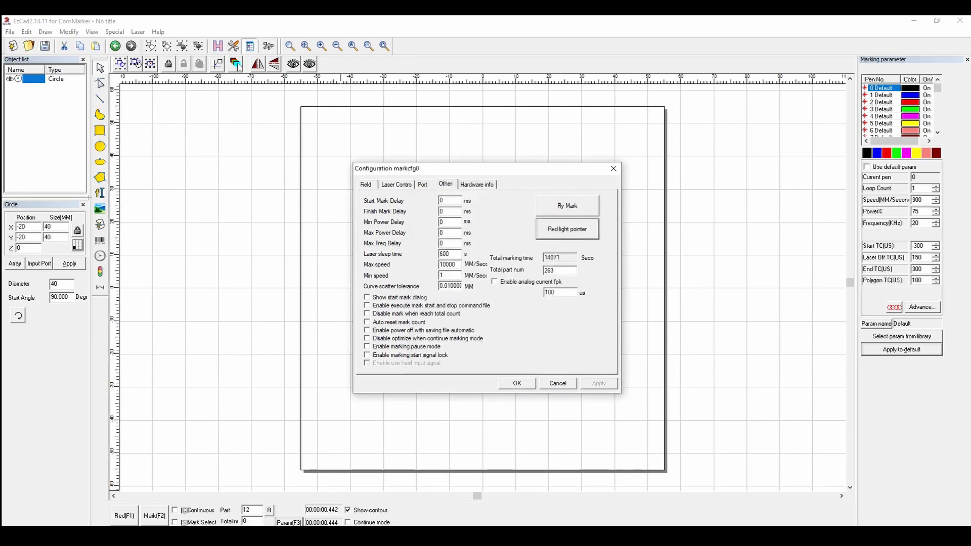
left_click(517, 384)
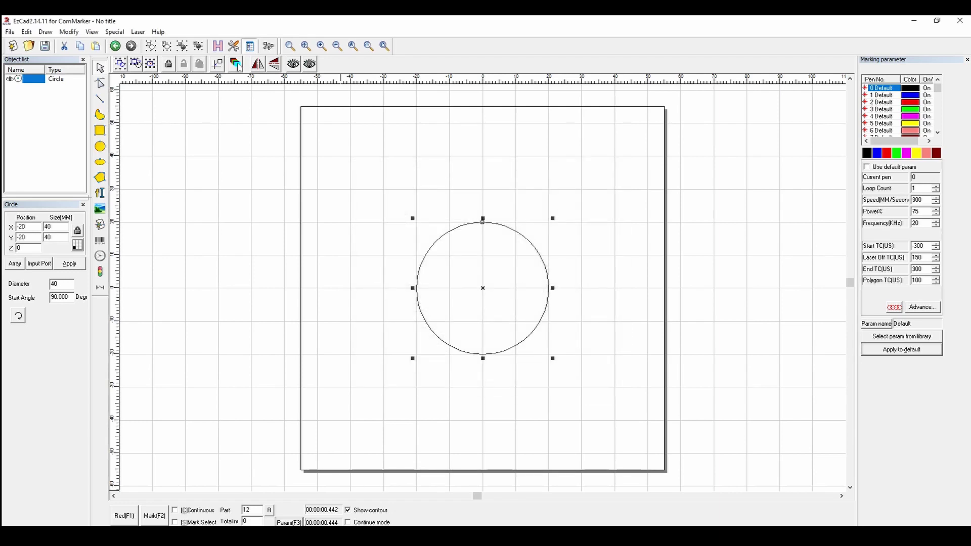
key("F1")
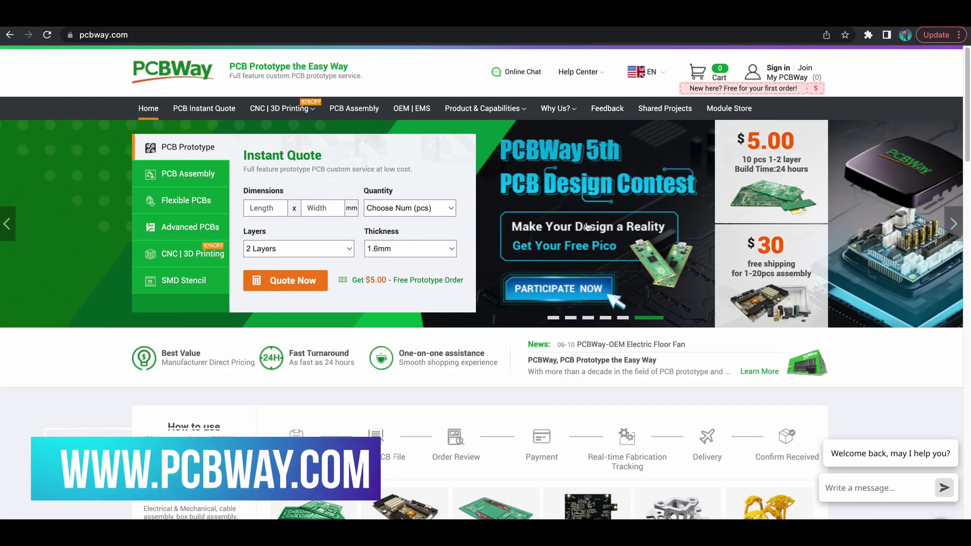
Browse PCBWay's $5.00 prototype, Advanced PCB, FPC/Rigid-Flex, Assembly, SMD-Stencil and CNC quote pages
left_click(766, 175)
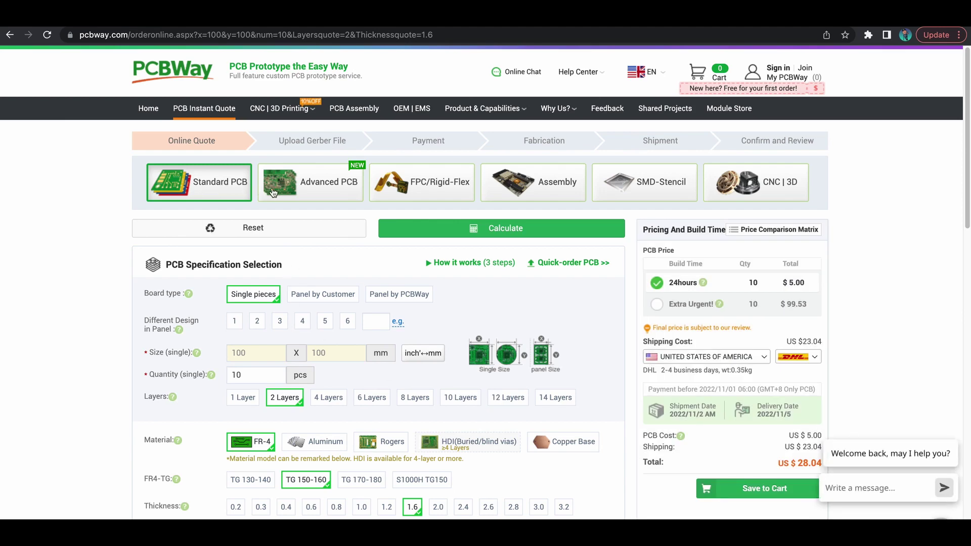
left_click(291, 189)
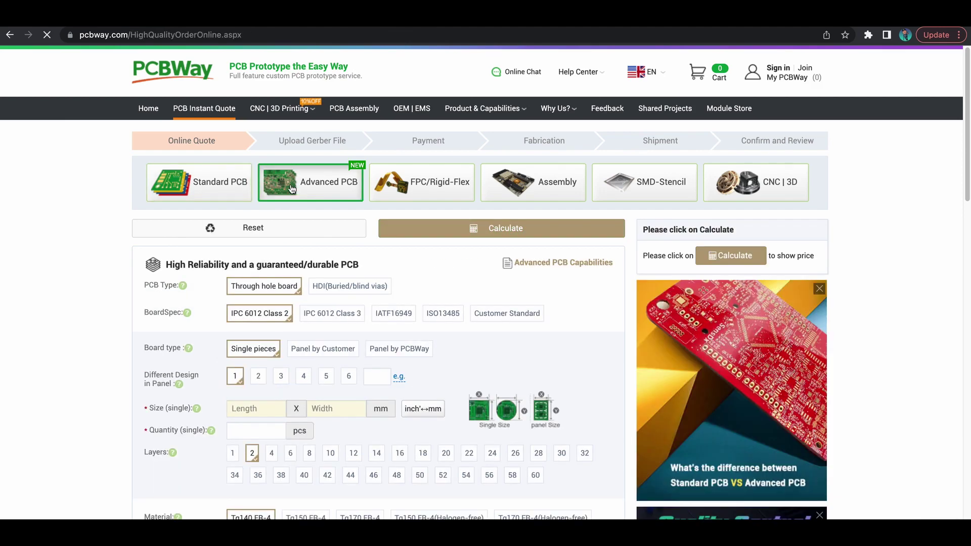
left_click(405, 189)
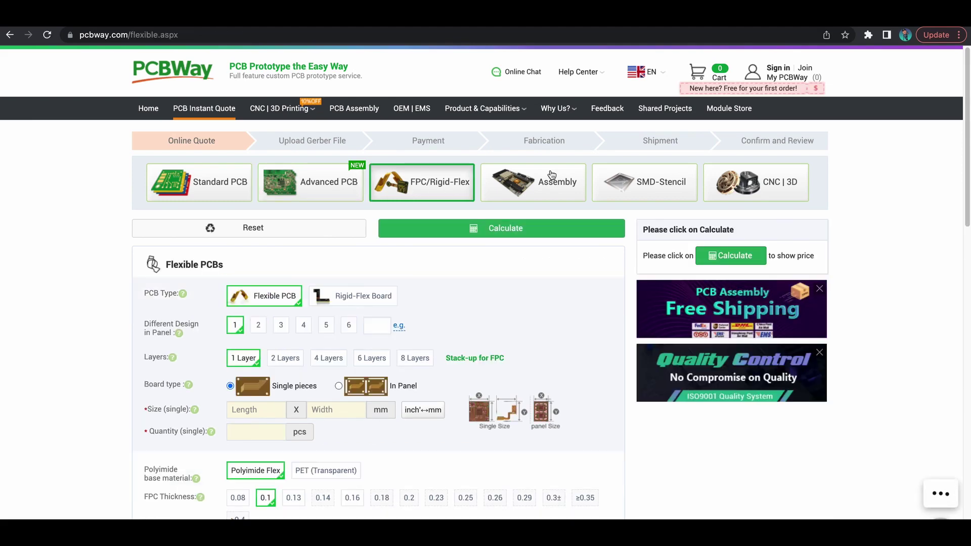
left_click(552, 174)
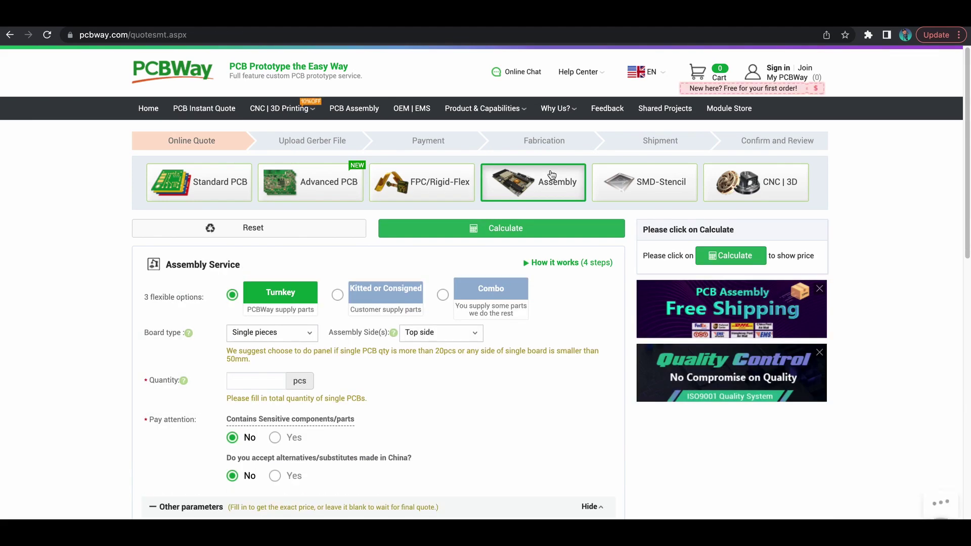
left_click(651, 184)
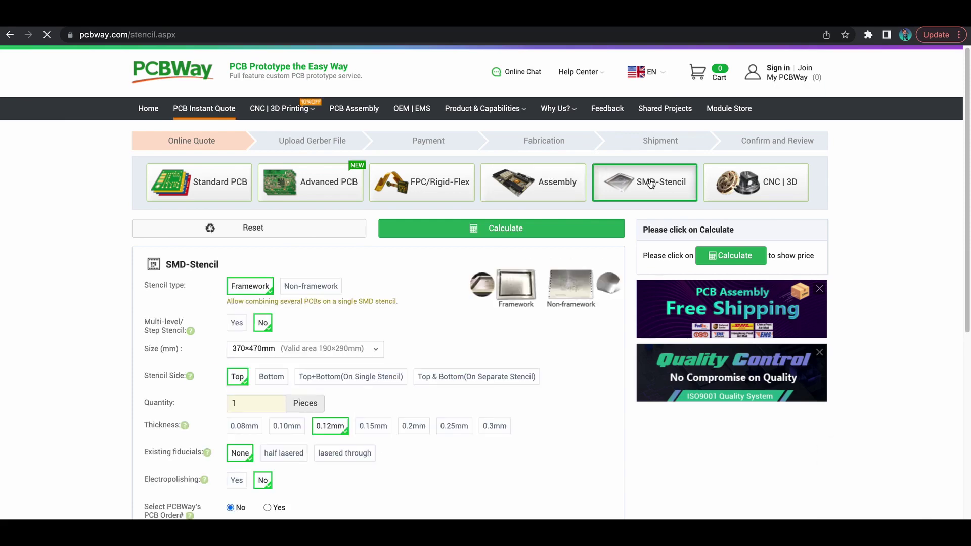
left_click(756, 185)
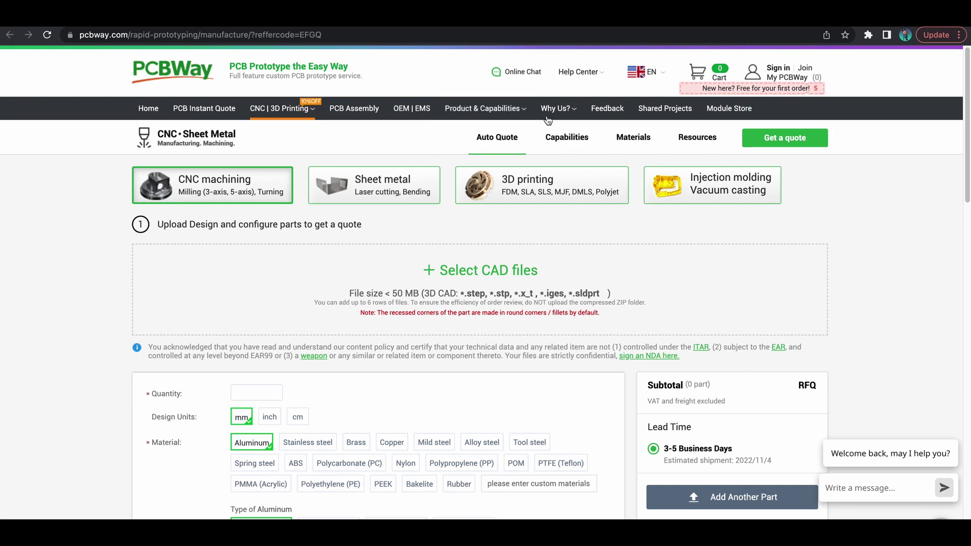
Show Shared Projects, featuring DIY Solar Bottle Lamp V2.0 as project of the week
left_click(656, 112)
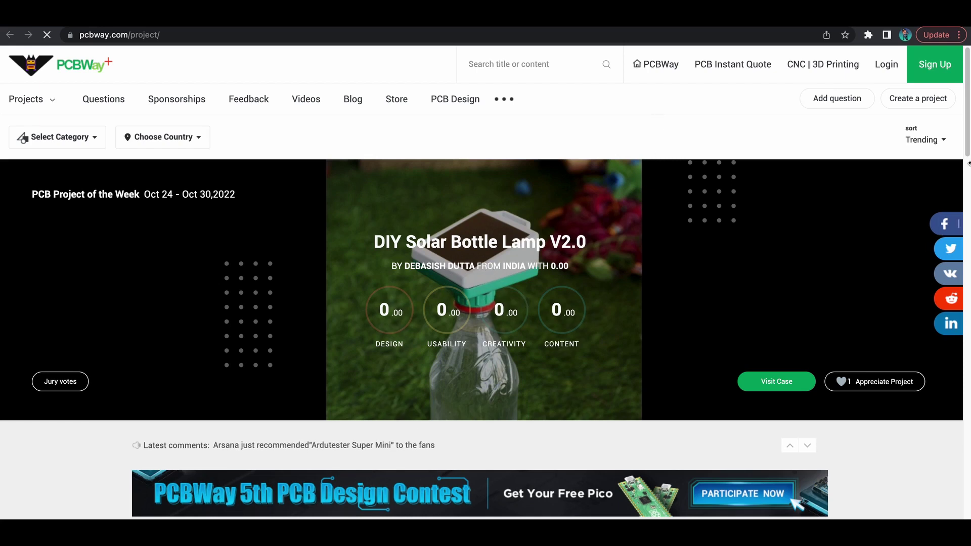
left_click_drag(968, 127, 954, 76)
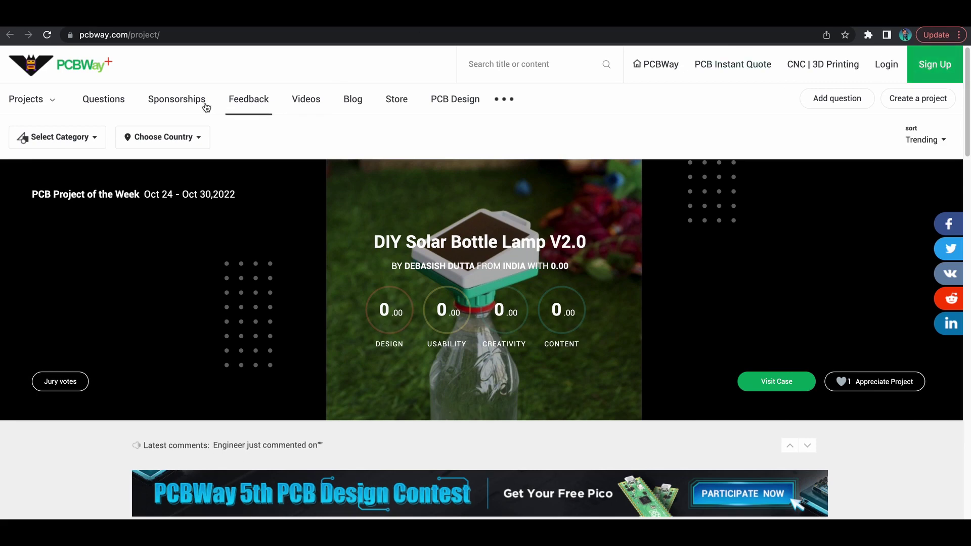
mouse_move(26, 109)
Import New Star Wars Calendar.svg as a vector file
left_click(656, 63)
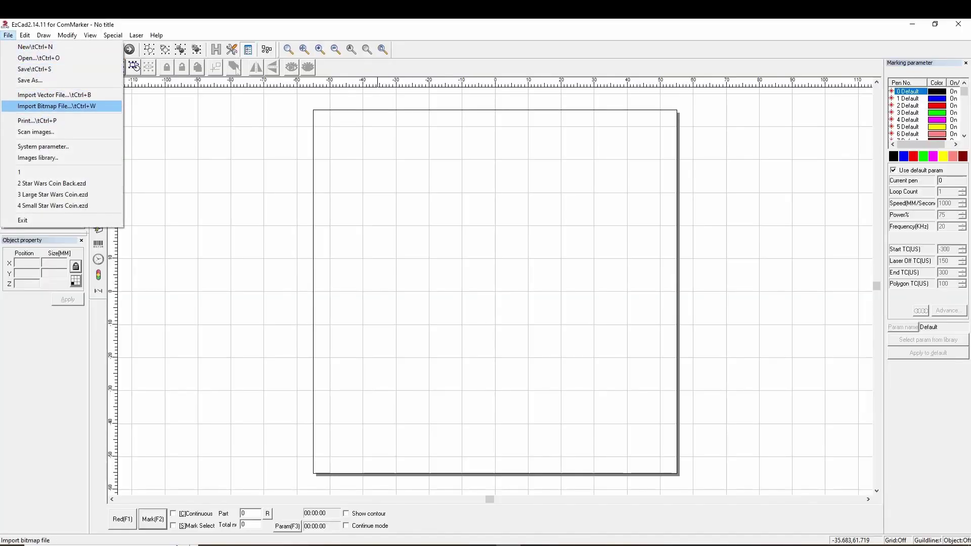
key("Up")
key("Return")
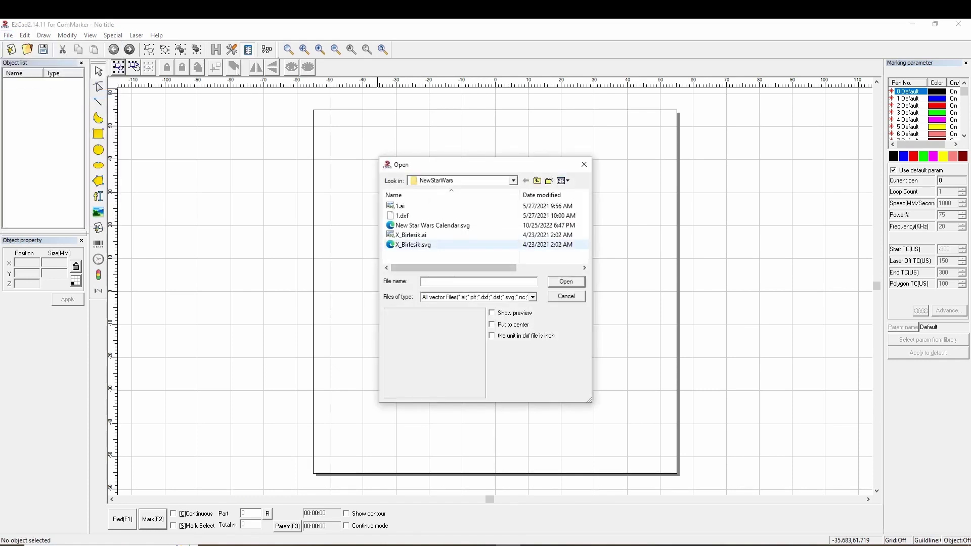
double_click(433, 225)
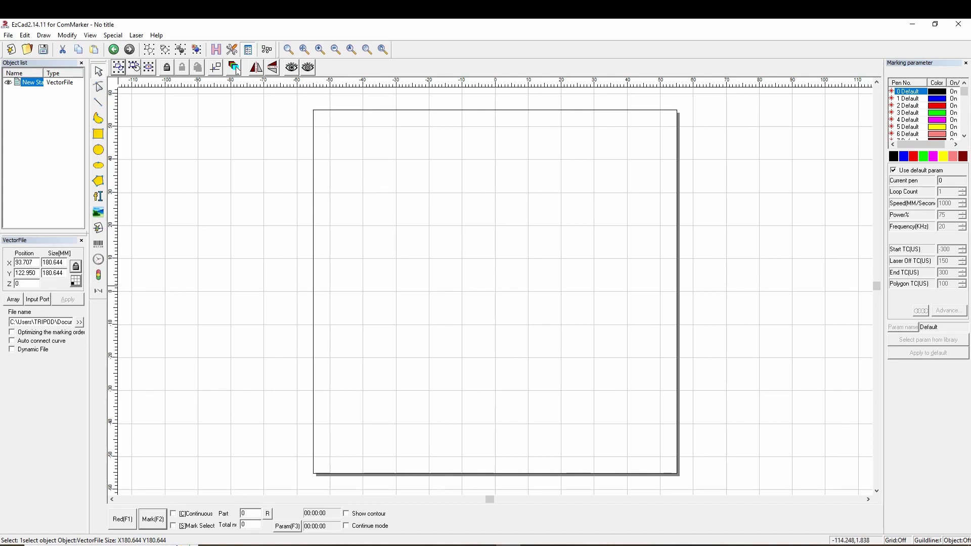
Scale the artwork to 40 mm wide and centre it on the field at -20, -20
left_click(53, 262)
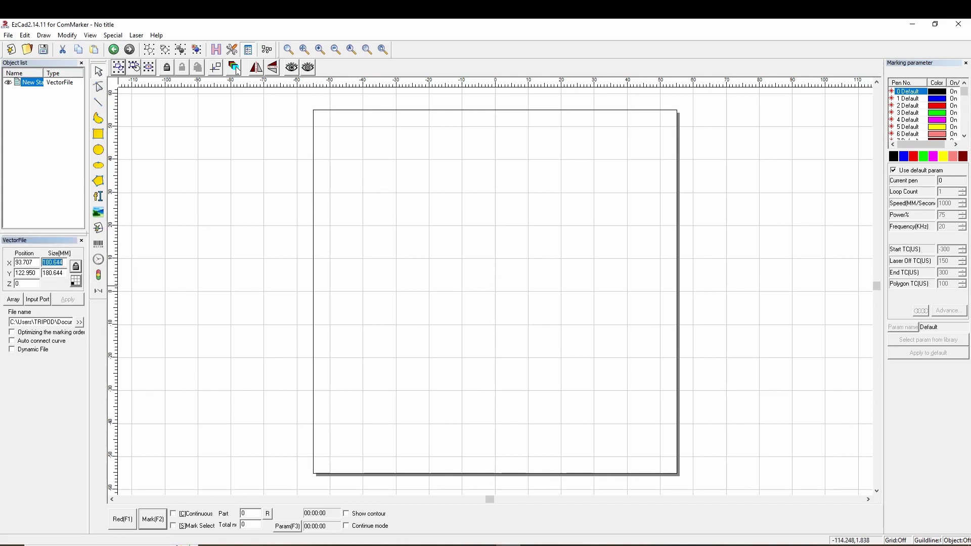
type("40")
key("Return")
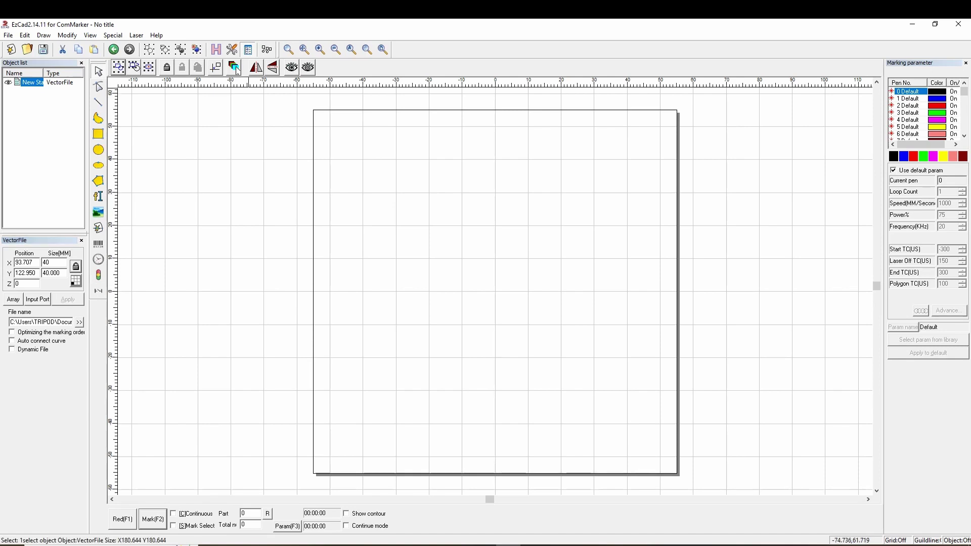
left_click(236, 69)
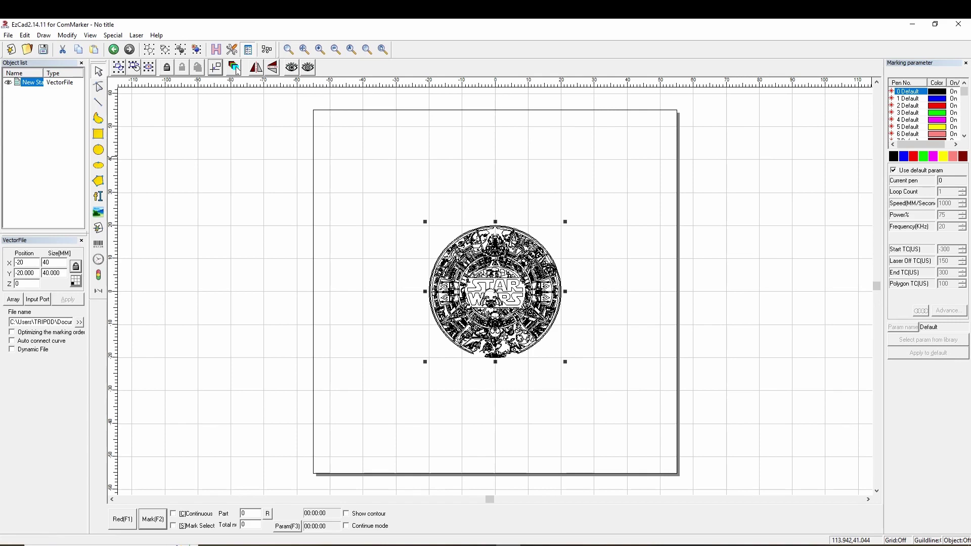
Give pen 0 custom parameters: speed 15000 mm/s, power 85%, frequency 20 kHz
left_click(894, 170)
key("Tab")
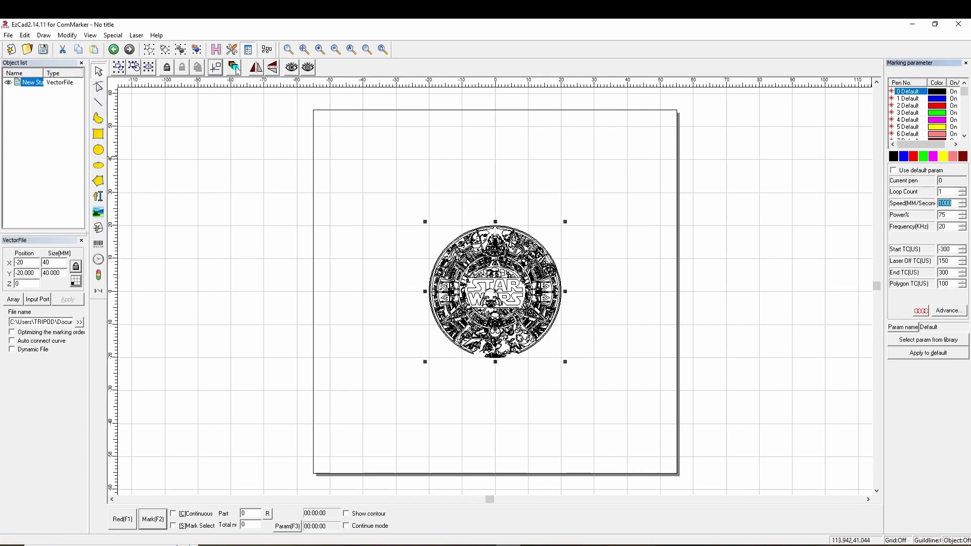
type("1500")
left_click(98, 196)
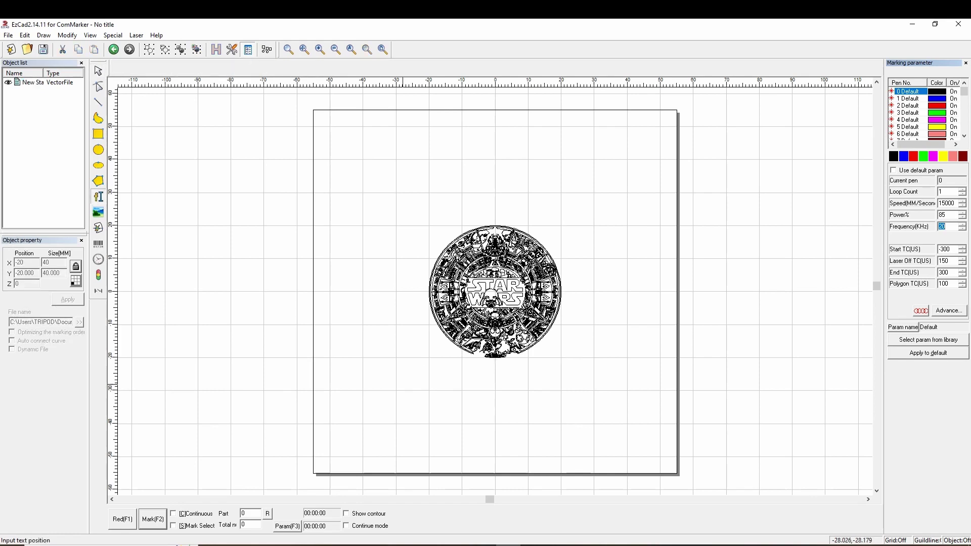
Place a text object below the coin reading S-150000MMS/P85/F20
left_click(408, 370)
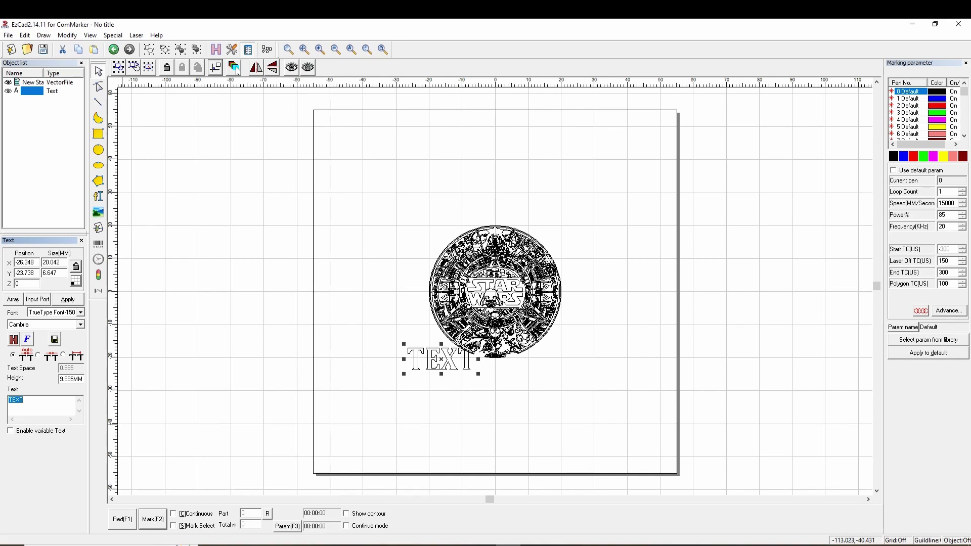
type("S")
type("-150000MMS/P85/F20")
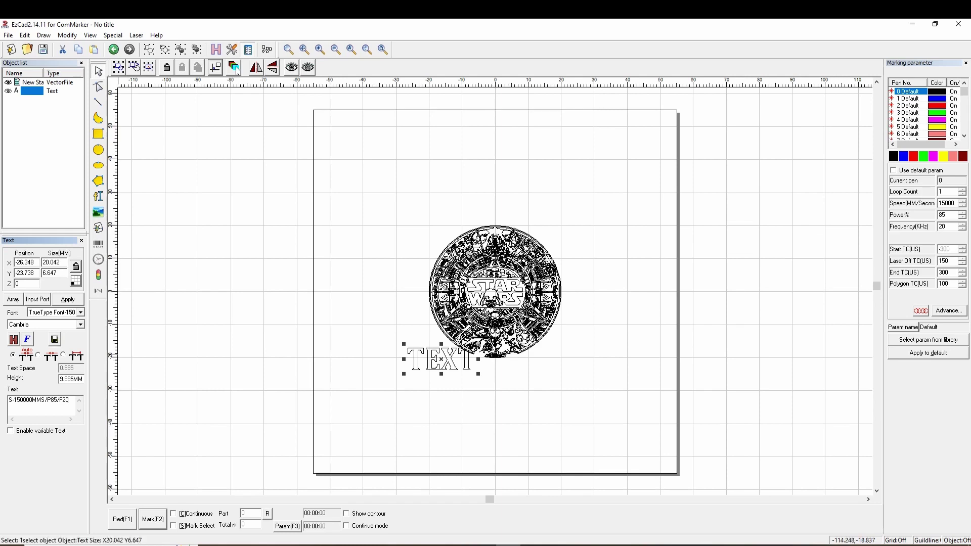
left_click(67, 299)
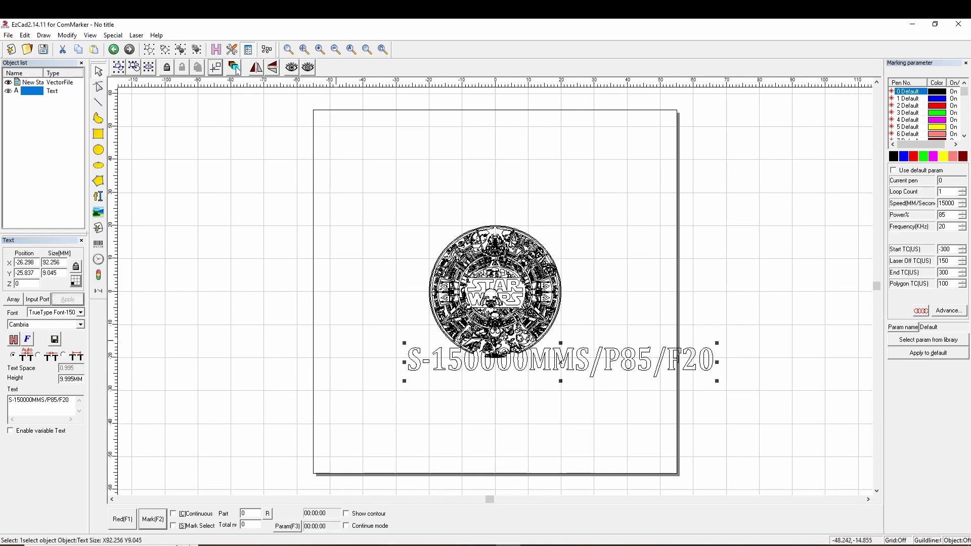
Shrink the text to about 50.4 mm wide and nudge it centred under the coin graphic
left_click(235, 67)
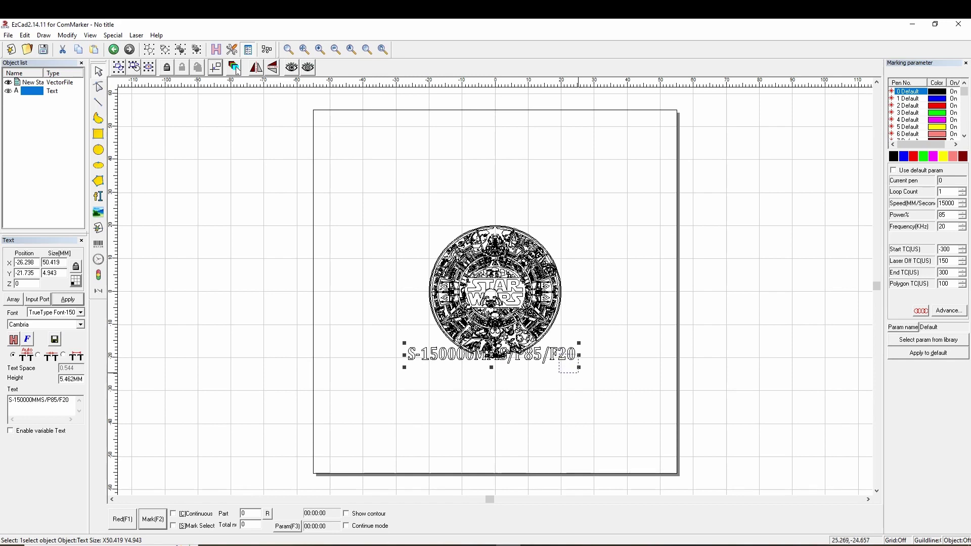
left_click(569, 364)
left_click(491, 354)
key("Down")
key("Down")
key("Down")
key("Down")
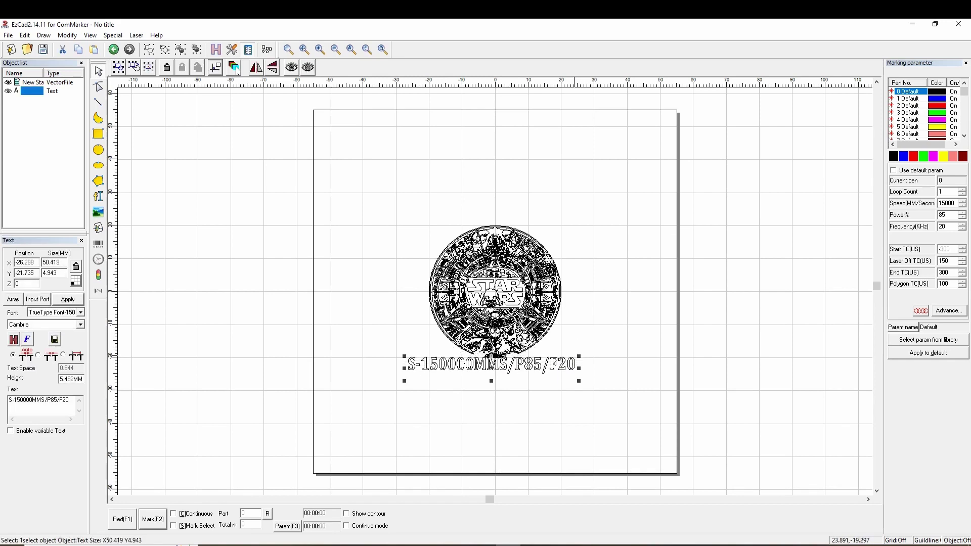
key("Down")
key("Right")
key("Right")
key("Right")
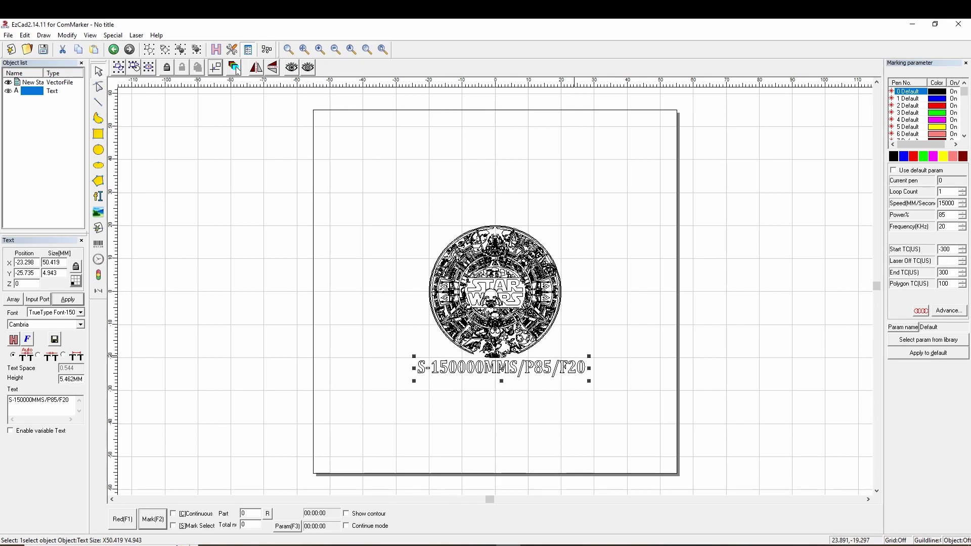
key("Right")
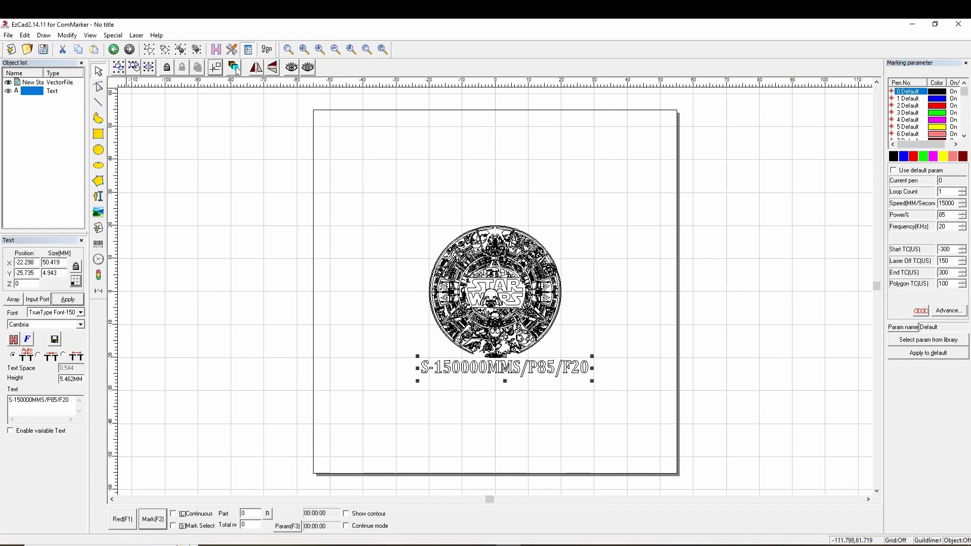
Confirm the text label's adjusted position and size
key("Return")
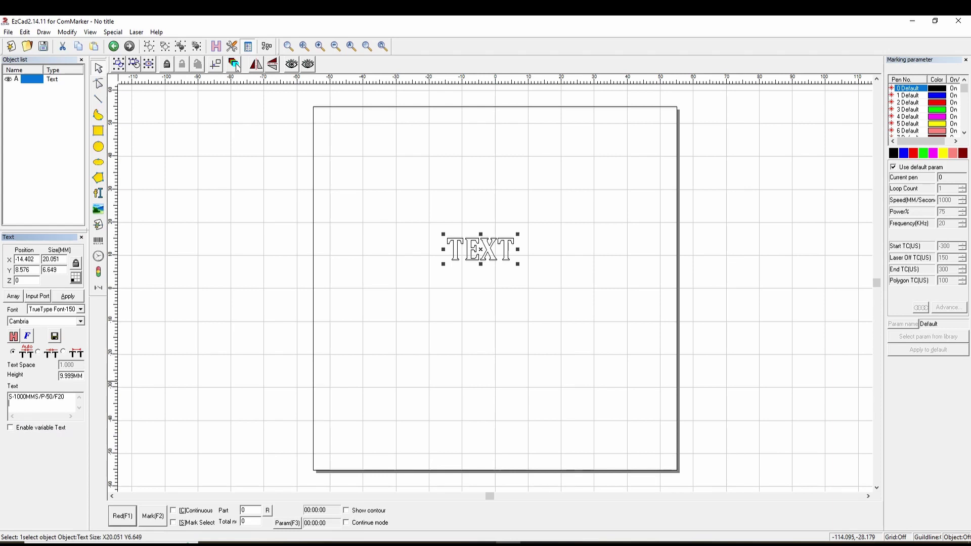
Apply the S-1000MMS/P-50/F20 text, then move it and scale it to about 71.1 mm wide
key("Return")
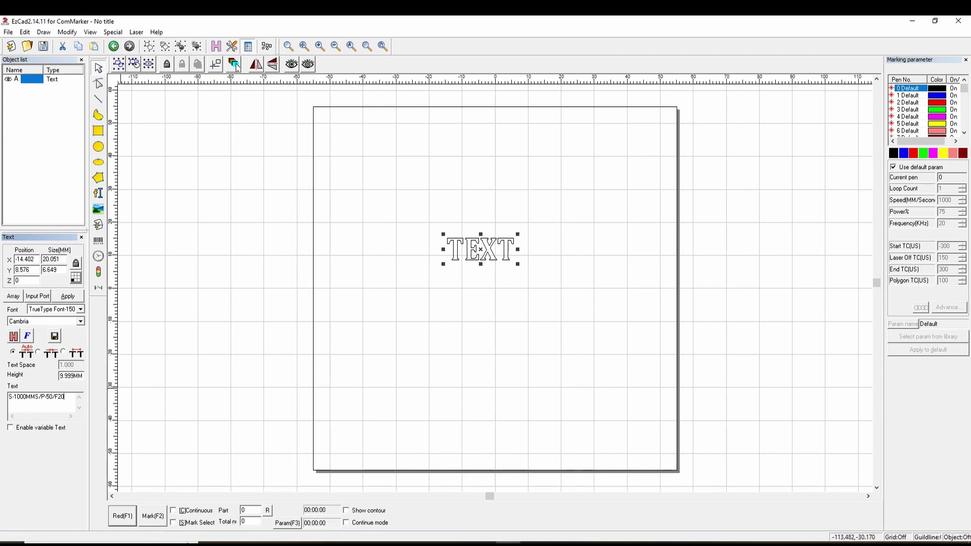
left_click(67, 296)
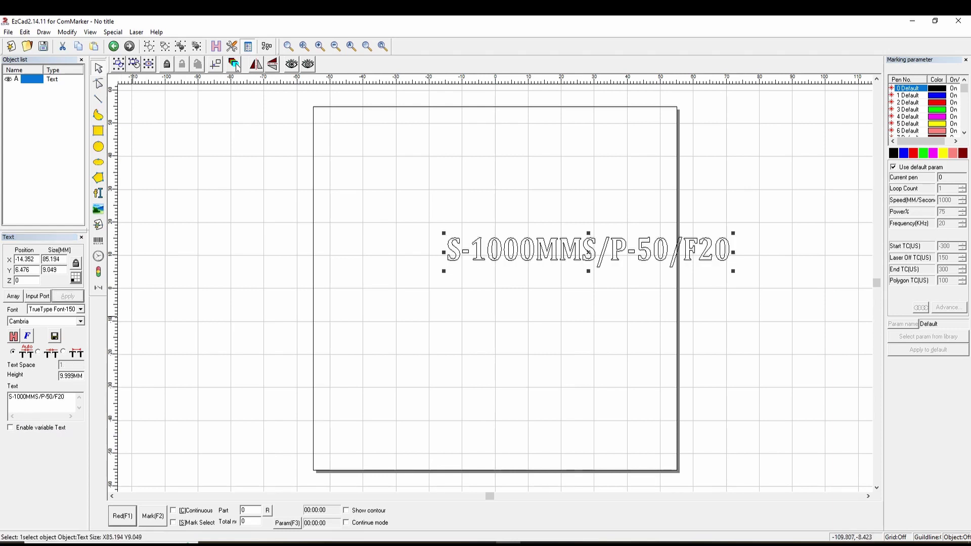
left_click_drag(596, 242, 495, 287)
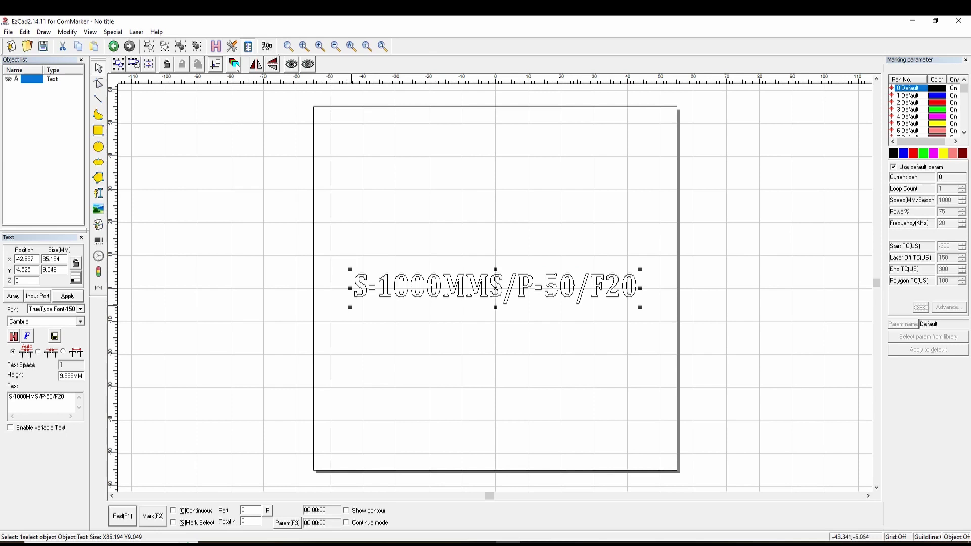
left_click_drag(351, 305, 370, 301)
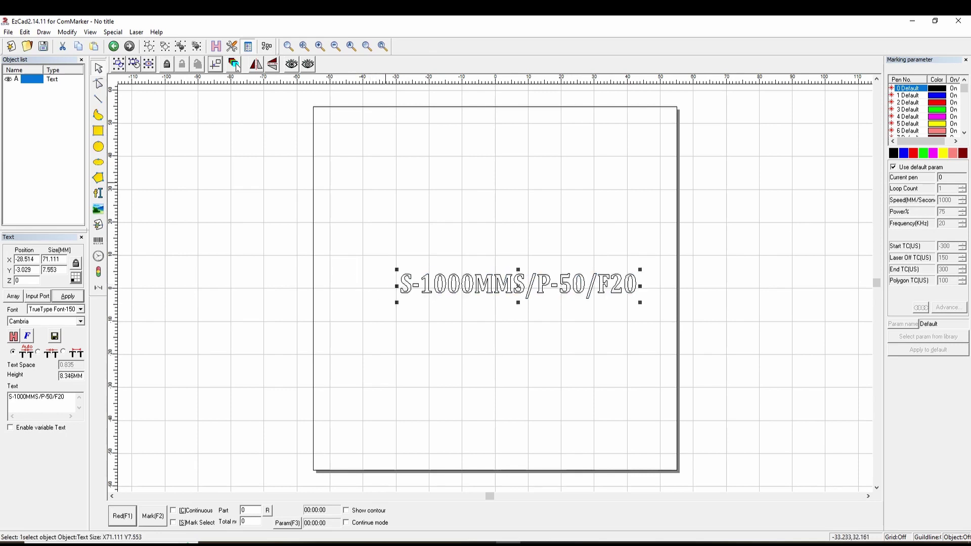
left_click_drag(518, 287, 495, 288)
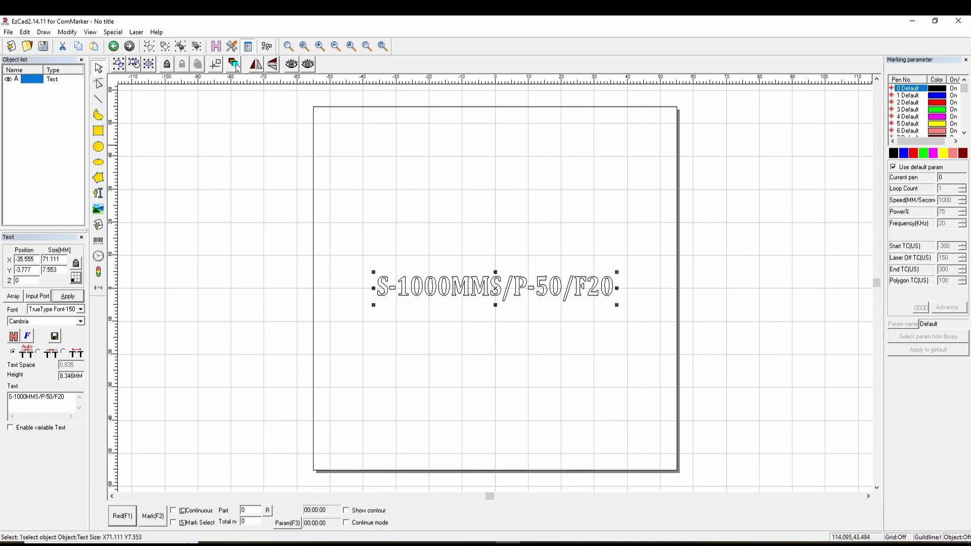
Give the text its own marking parameters with power set to 50%
left_click(893, 167)
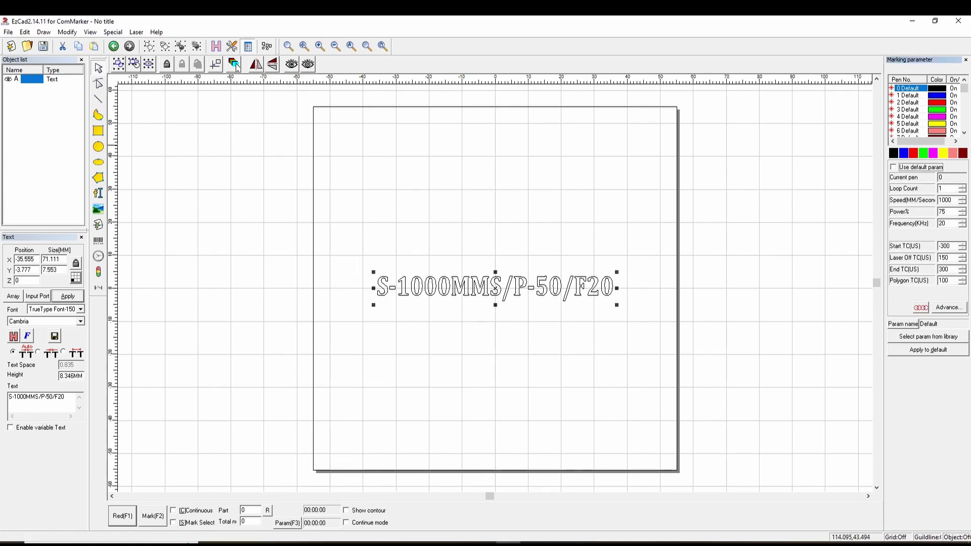
left_click(942, 211)
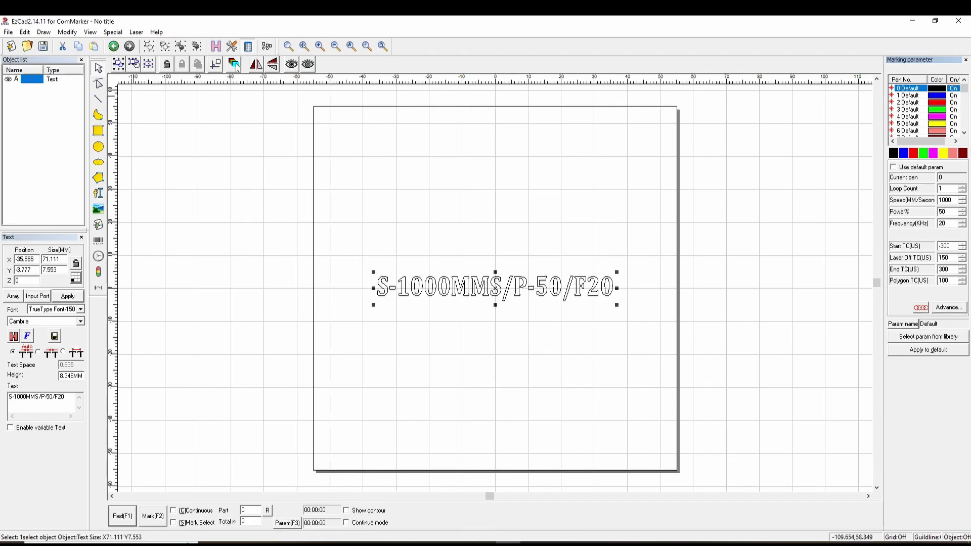
left_click(234, 65)
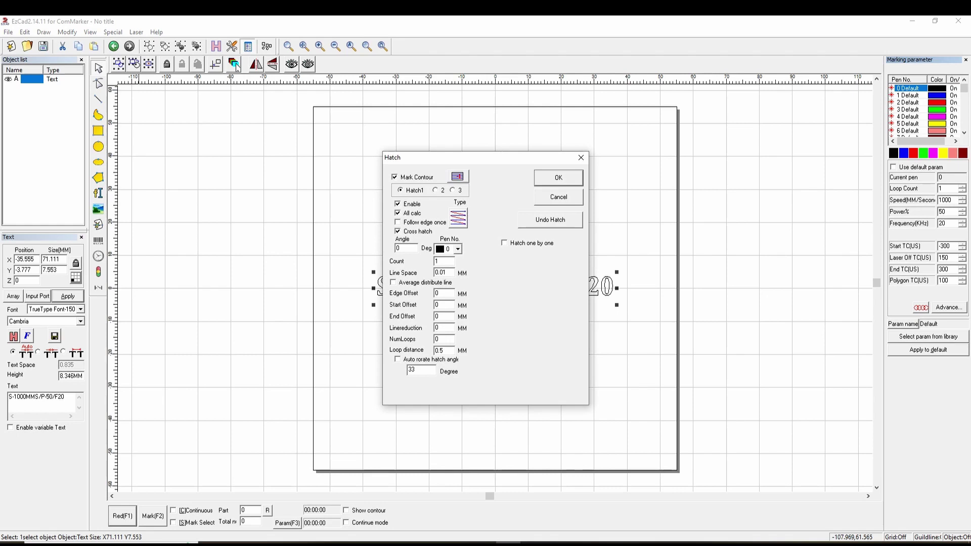
Confirm the hatch so the S-1000MMS/P-50/F20 text is solidly filled
key("Return")
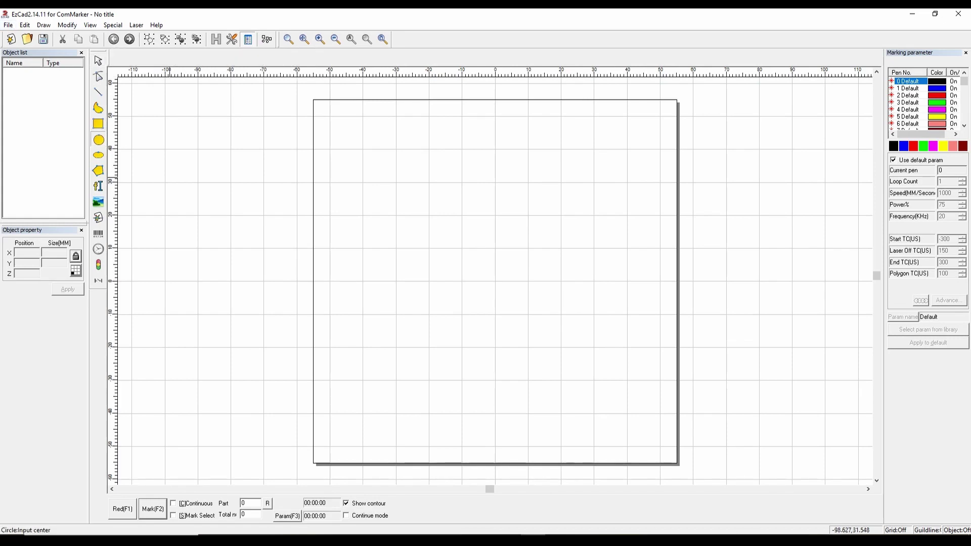
Draw a 37 mm circle, centre it on the page, and run a red-light preview of it
left_click_drag(445, 232, 493, 229)
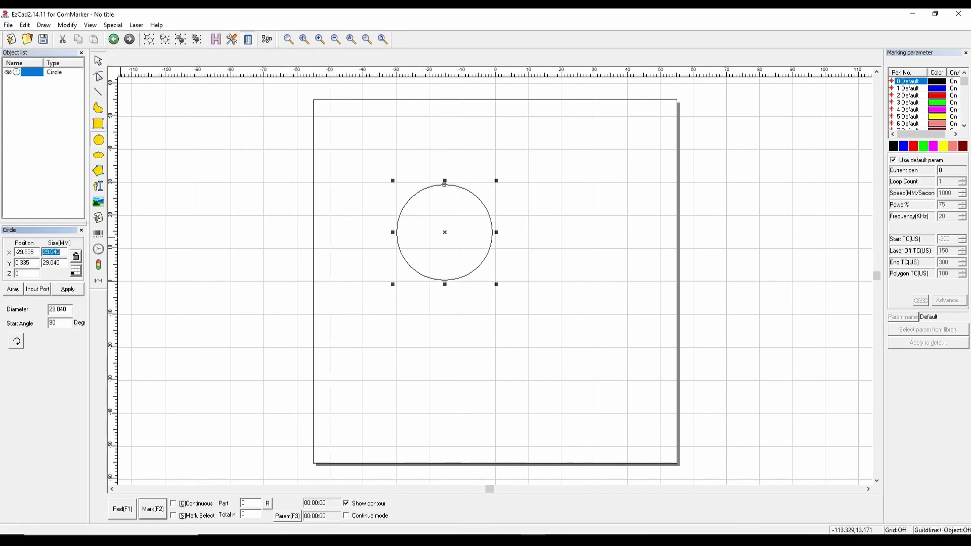
type("37")
key("Return")
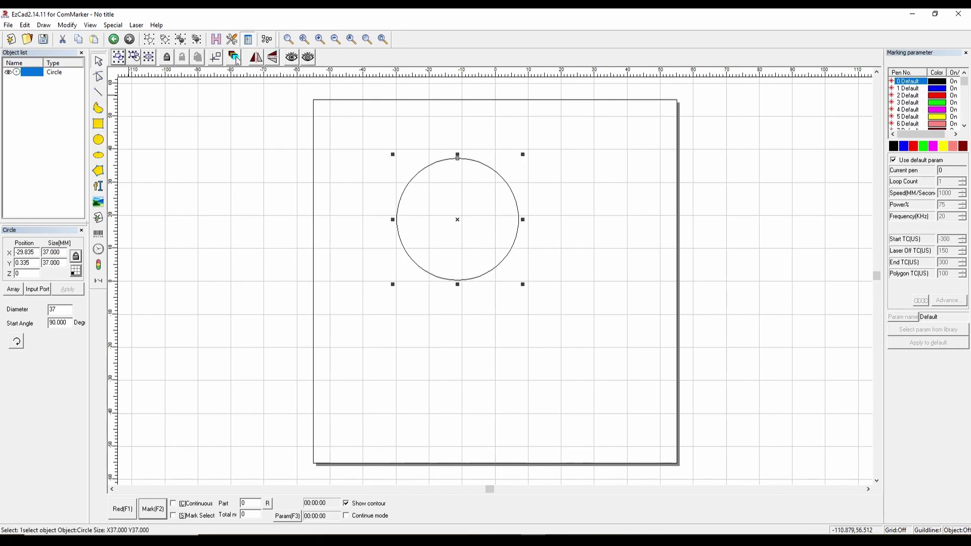
left_click(237, 60)
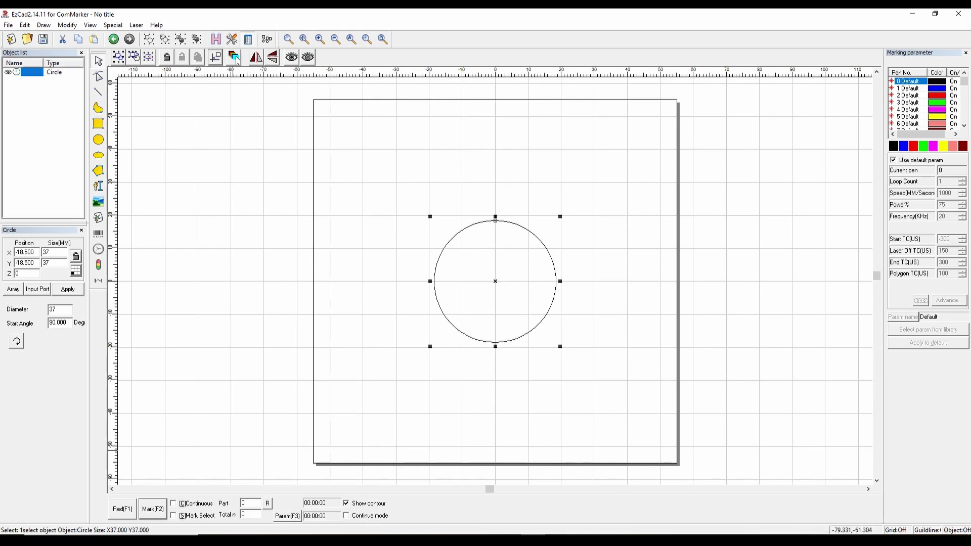
key("F1")
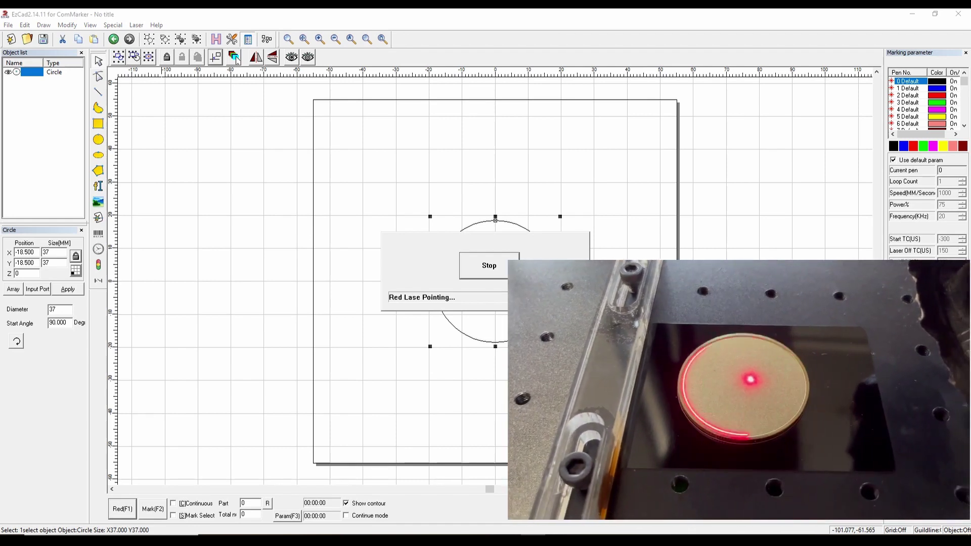
key("Escape")
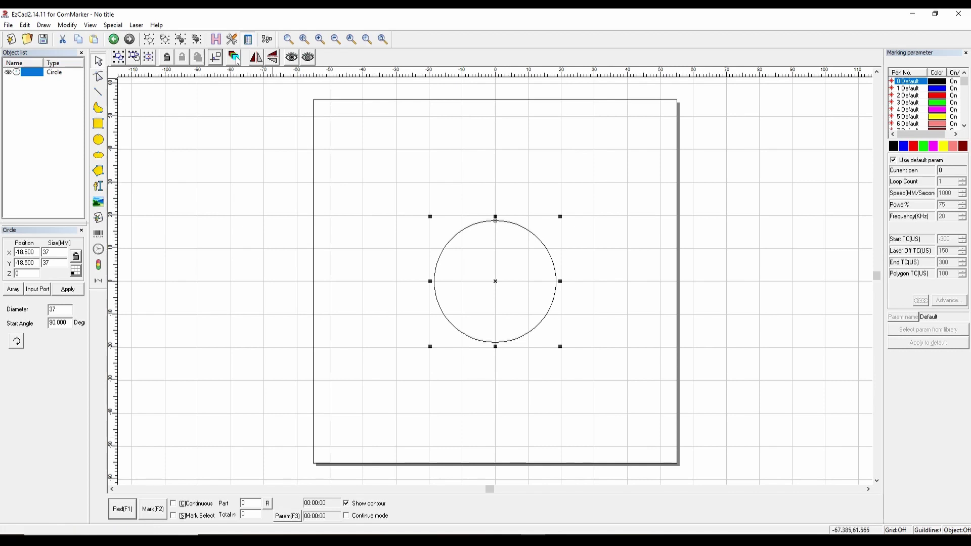
Import the vector file New Star Wars Calendar.svg
key("alt")
key("f")
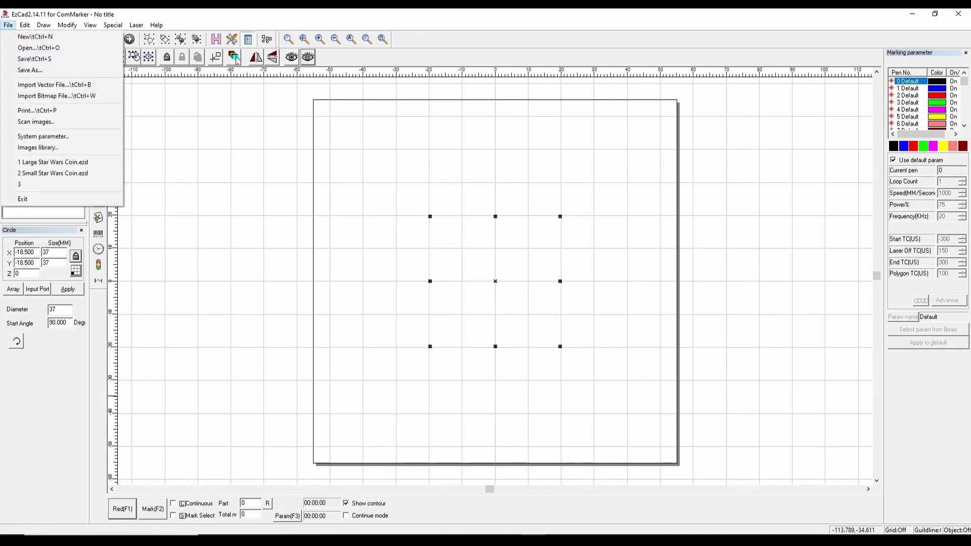
key("Down")
key("Down")
key("Down")
key("Down")
key("Down")
key("Up")
key("Return")
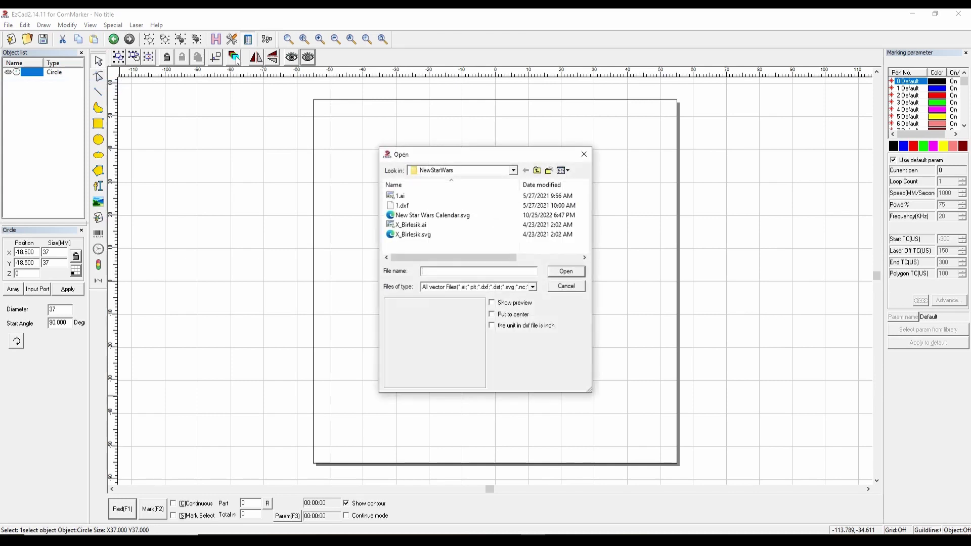
key("n")
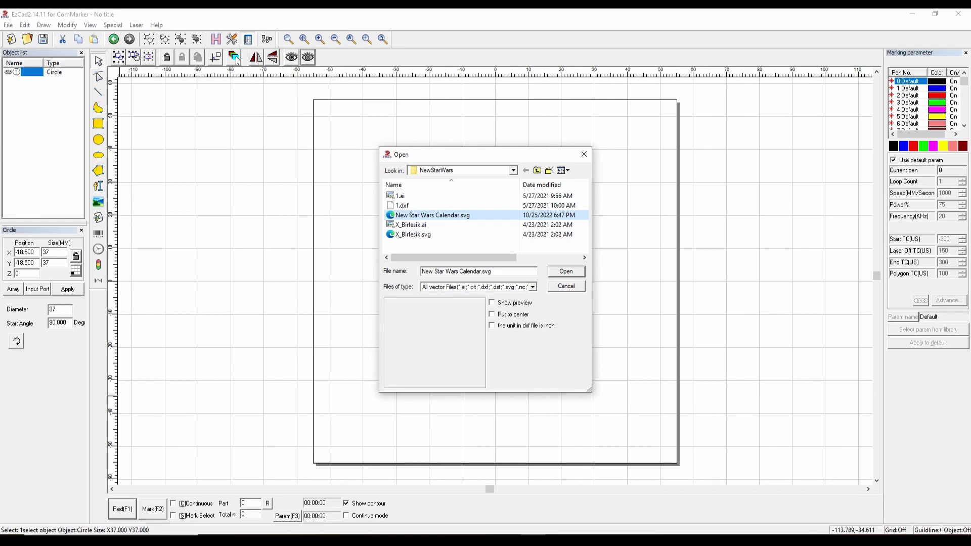
key("Return")
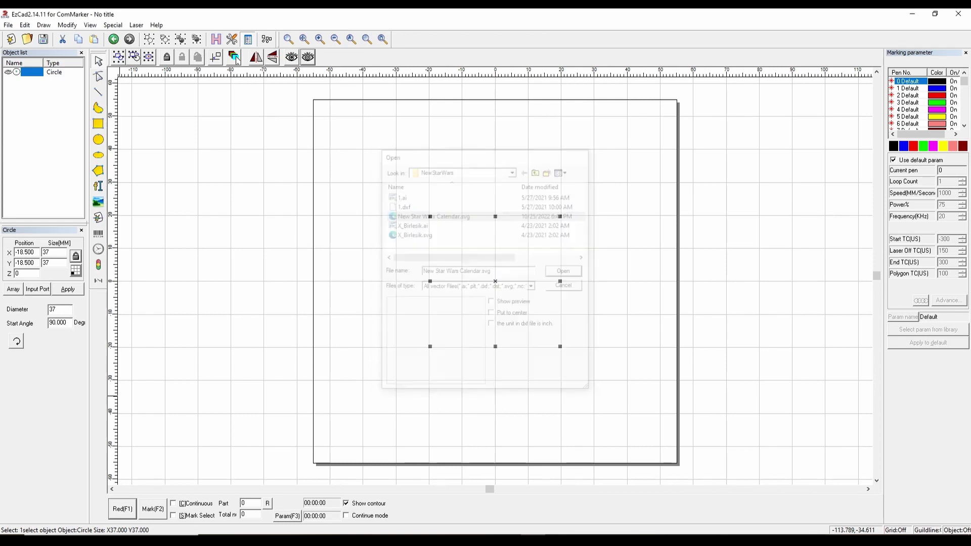
Resize the graphic to 37 mm and centre it over the circle
key("Tab")
type("37")
key("Return")
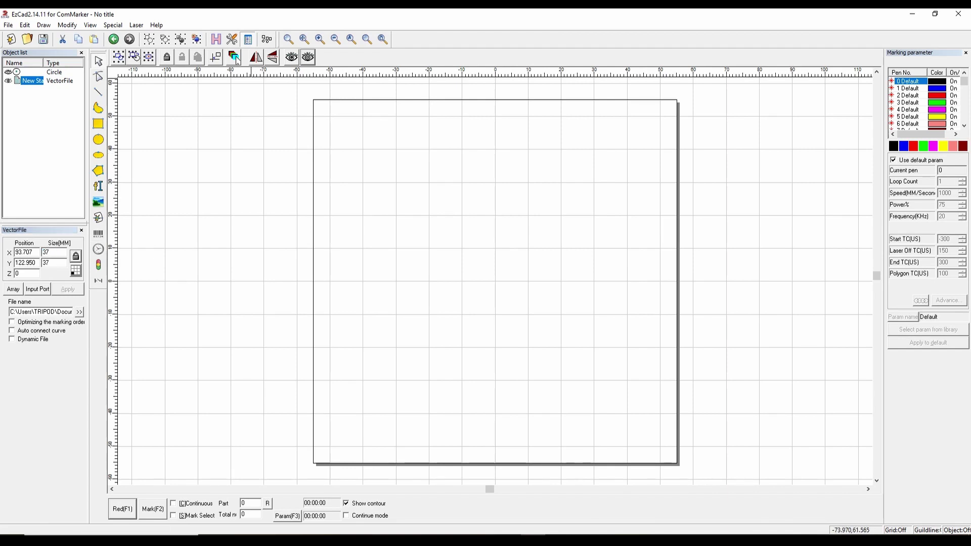
left_click(215, 57)
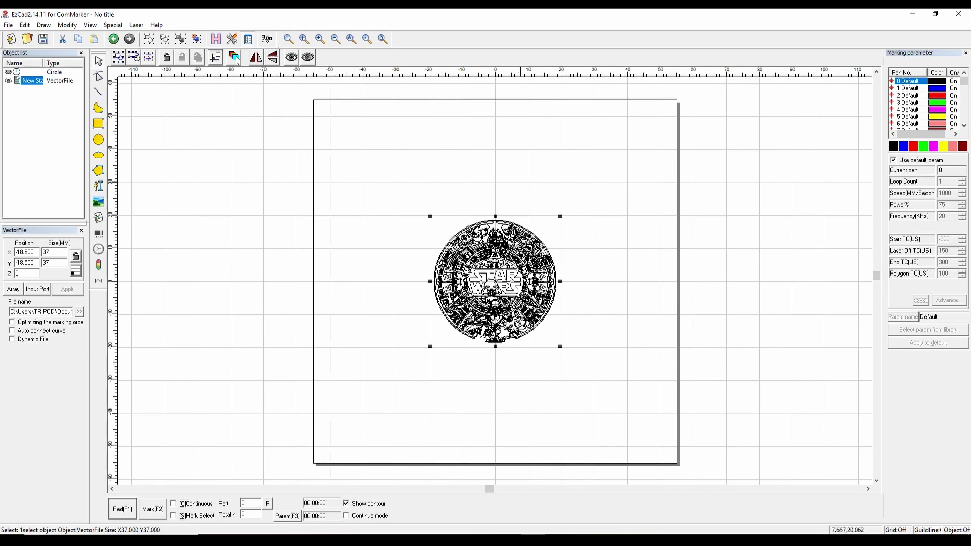
Set pen 0 to loop count 30, 90% power and 35 kHz, then hatch-fill the design black
scroll(237, 60, "up", 1)
scroll(237, 60, "up", 3)
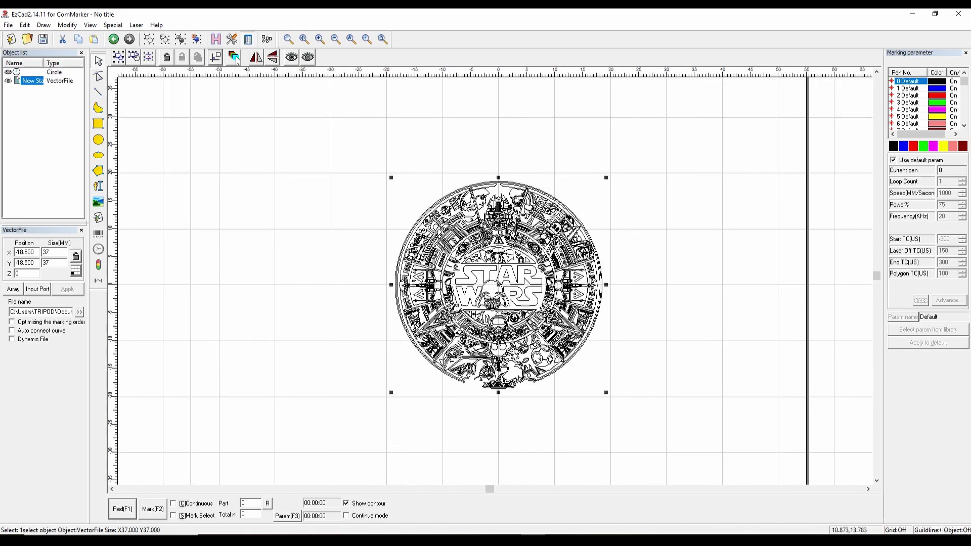
left_click(893, 160)
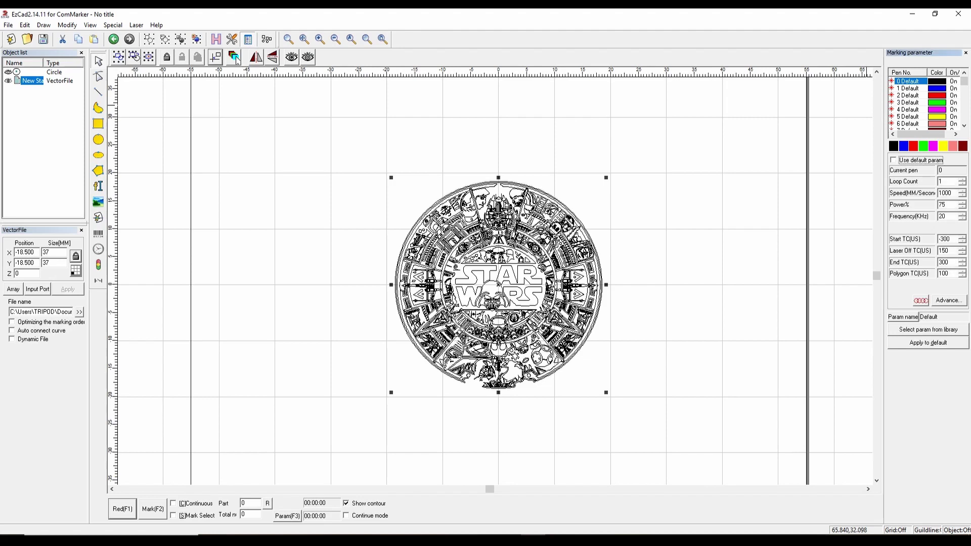
key("Tab")
type("3")
key("shift+Tab")
key("Tab")
type("90")
key("shift+Home")
type("3")
key("Return")
left_click(234, 57)
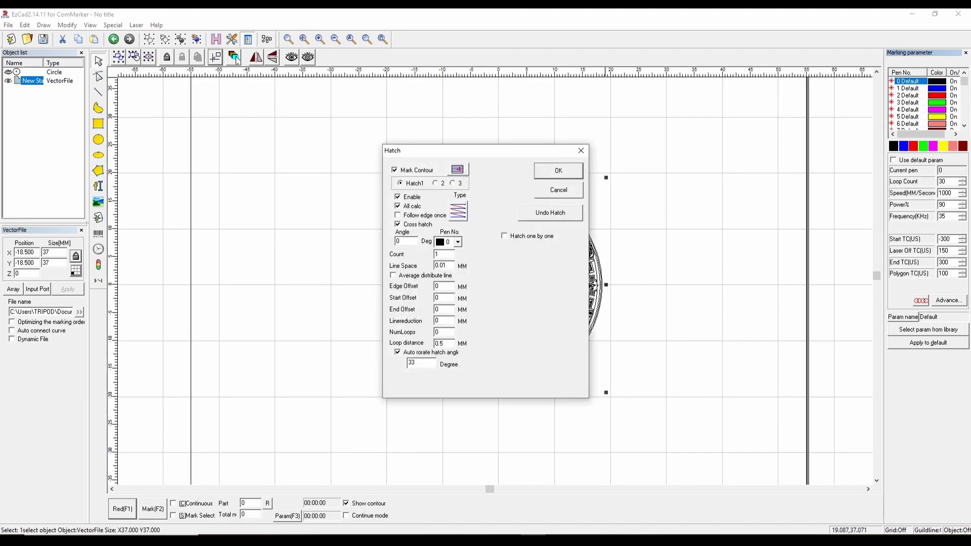
key("Return")
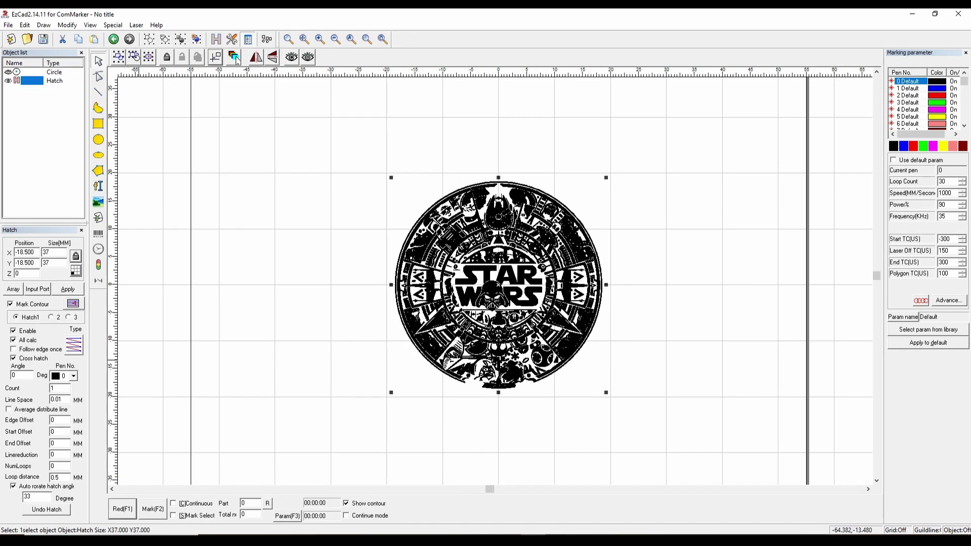
Add a blue pen 1 vector copy at 4000 mm/s, 30% power and 30 kHz
left_click(234, 57)
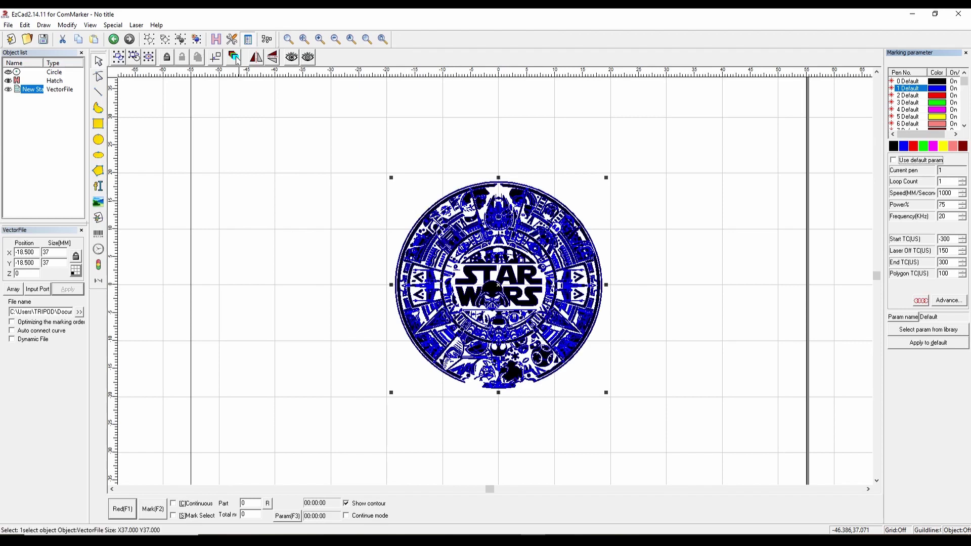
key("Tab")
key("Tab")
type("4000")
key("shift+Home")
type("30")
key("Tab")
type("30")
Import New Star Wars Calendar.svg again as another copy
key("alt+f")
key("i")
key("Return")
key("Return")
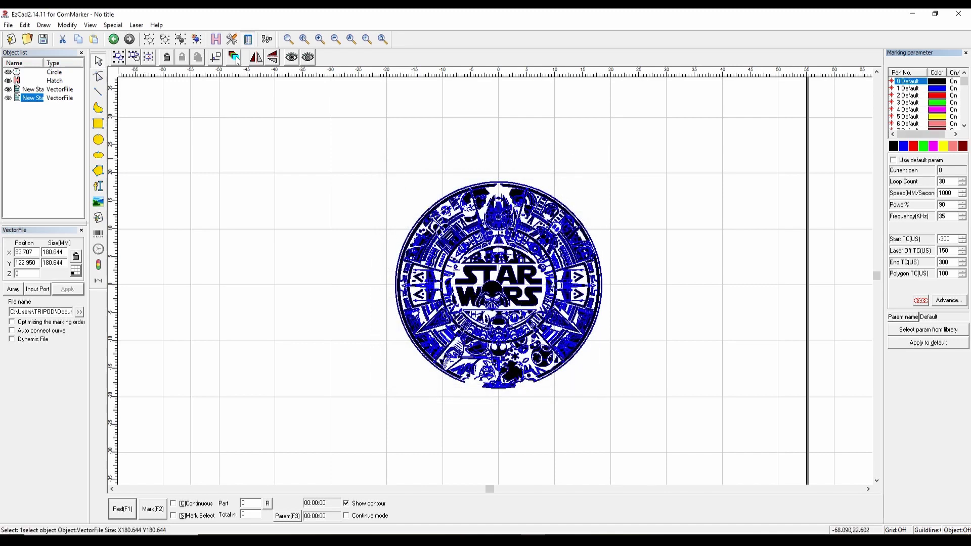
Resize the newest copy to 37 mm wide
key("Tab")
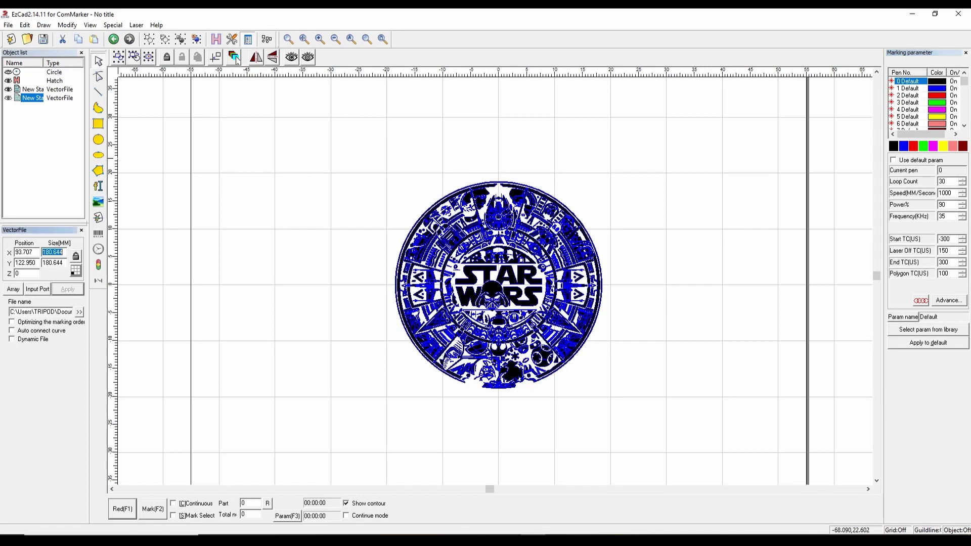
type("37")
key("Return")
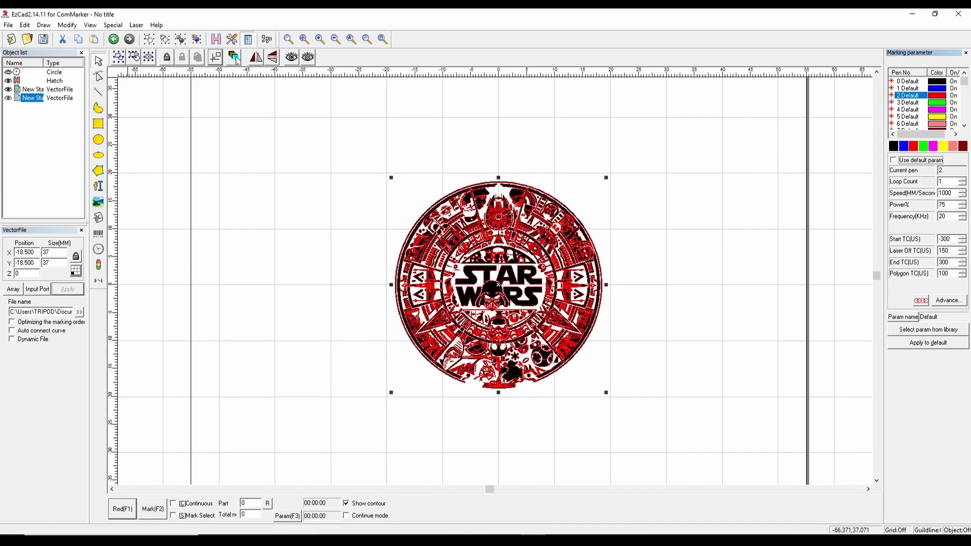
Set pen 2 to loop count 4, 4000 mm/s, 30% power and 30 kHz
key("Tab")
type("4")
key("Tab")
type("4000")
key("Tab")
type("3")
key("Tab")
type("3")
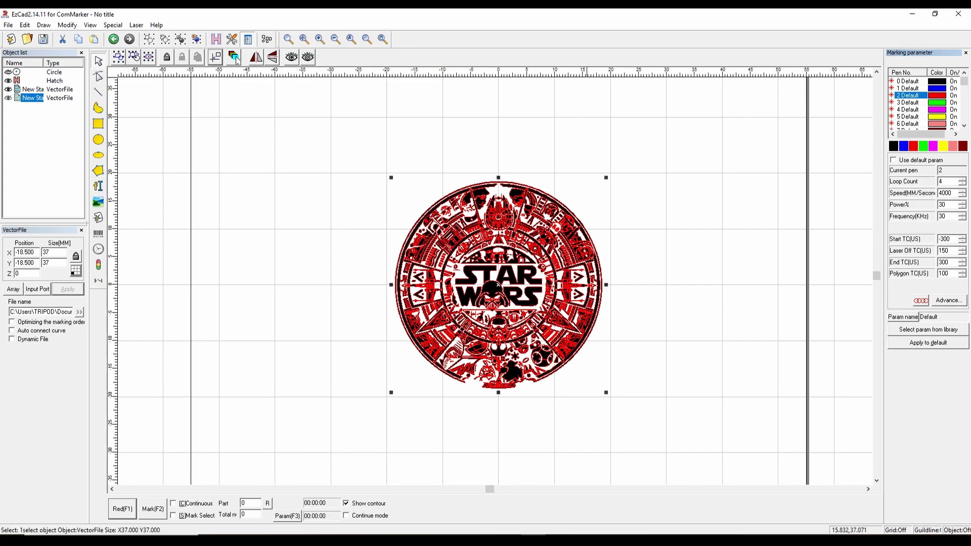
Hatch-fill the copy with red pen 2 and recheck the blue vector layer
left_click(235, 59)
key("alt+Down")
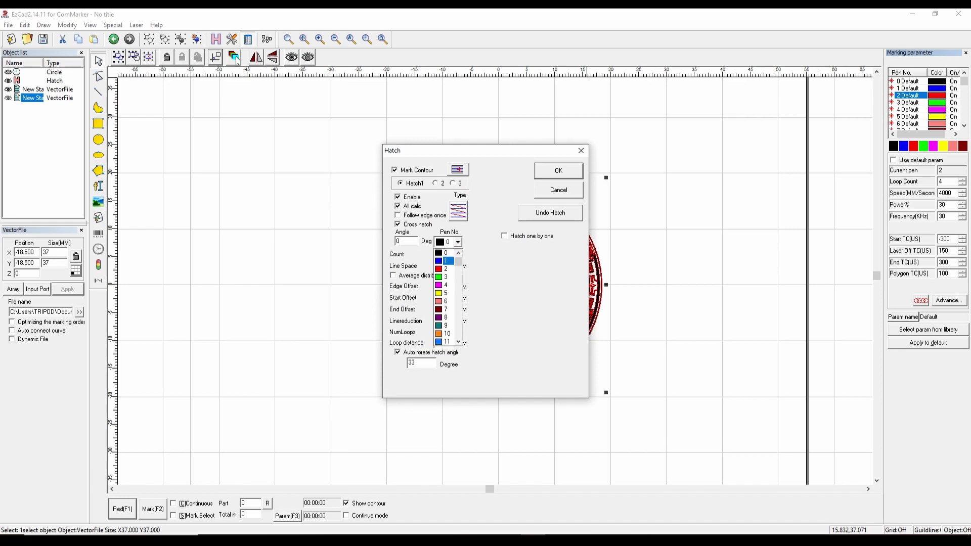
key("Return")
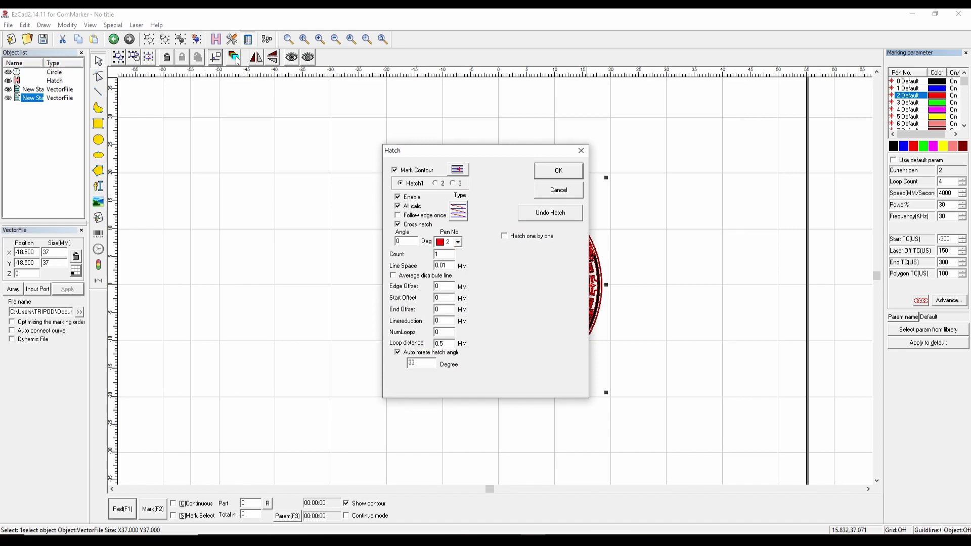
key("Return")
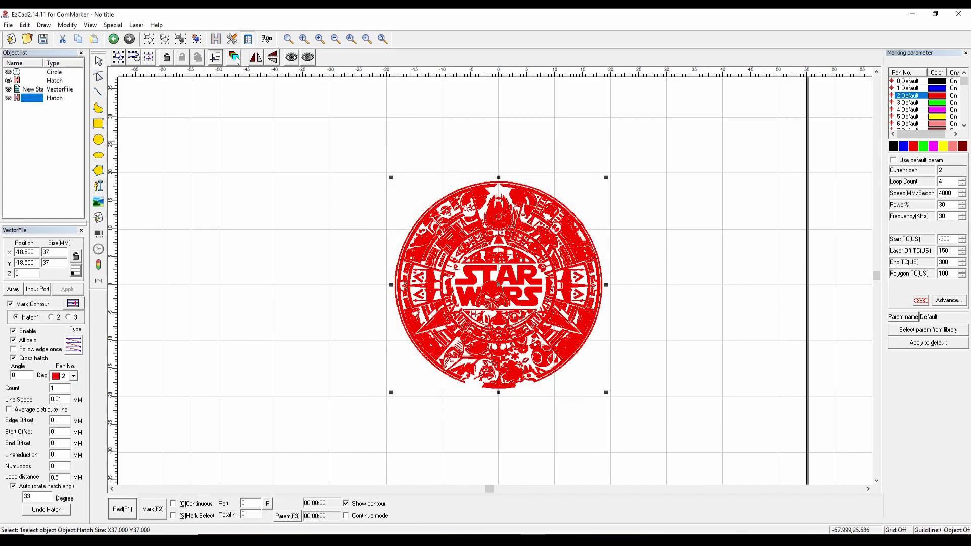
key("Up")
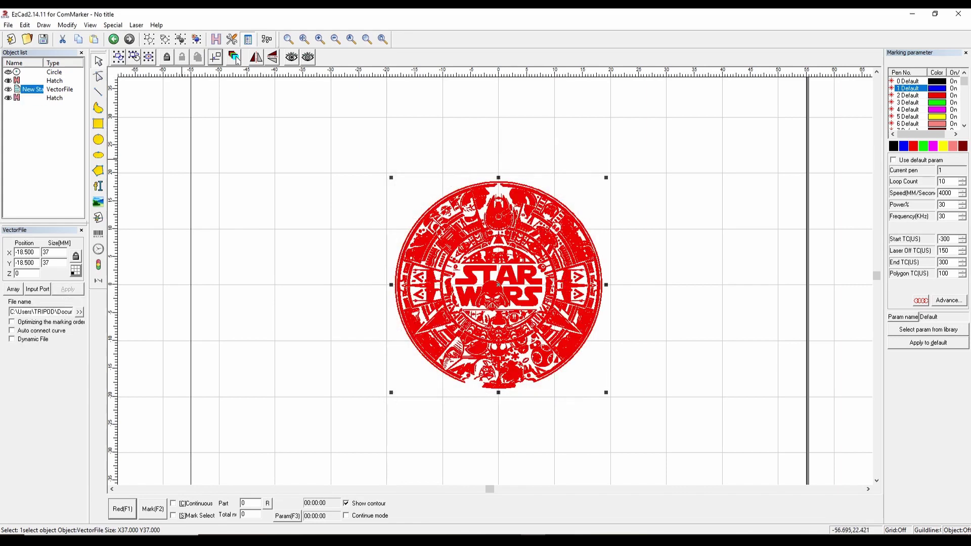
key("Up")
key("alt+f")
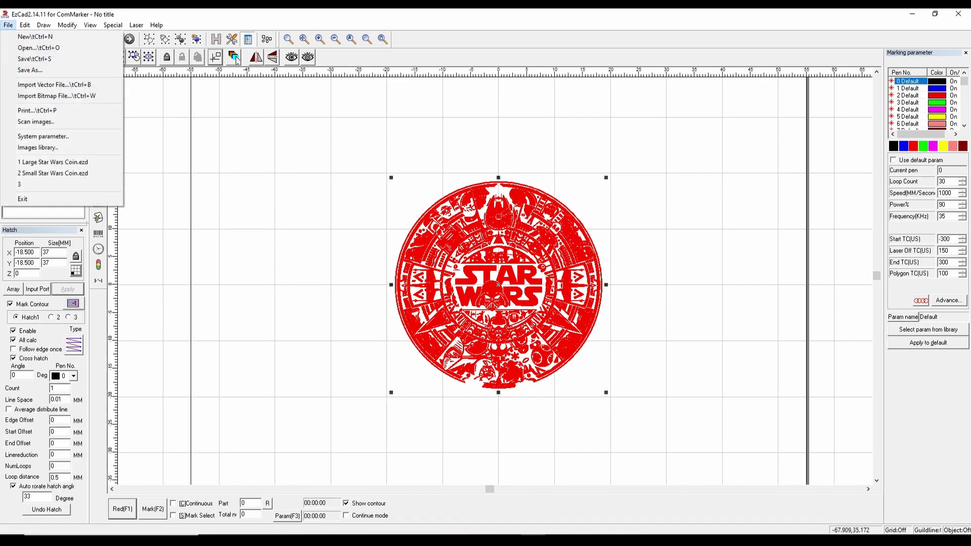
Save the design as 'Star Wars Coin Back' in the NewStarWars folder
key("Down")
key("Down")
key("Down")
key("Return")
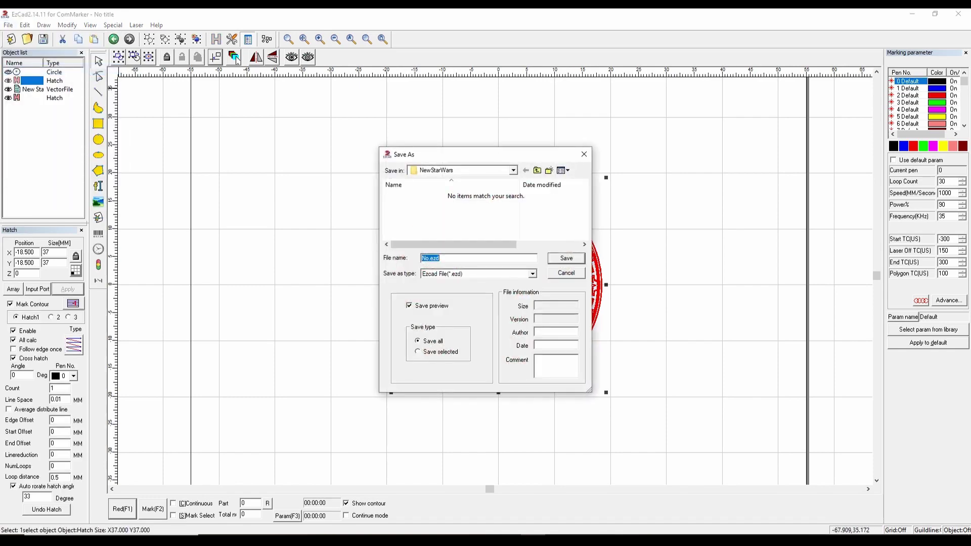
type("Star Wars Coin Back")
key("Return")
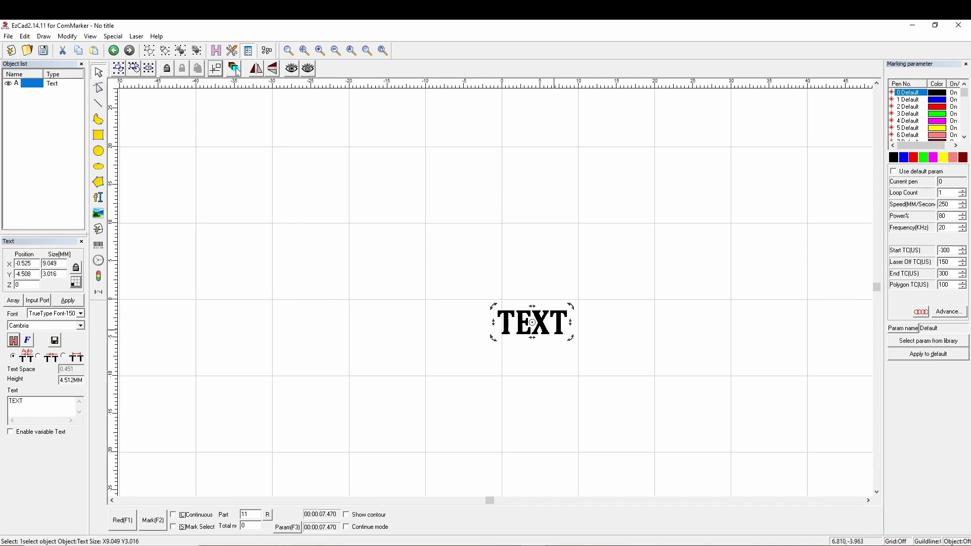
Open RotaryMark and set the part diameter to 12.55 mm
key("alt+l")
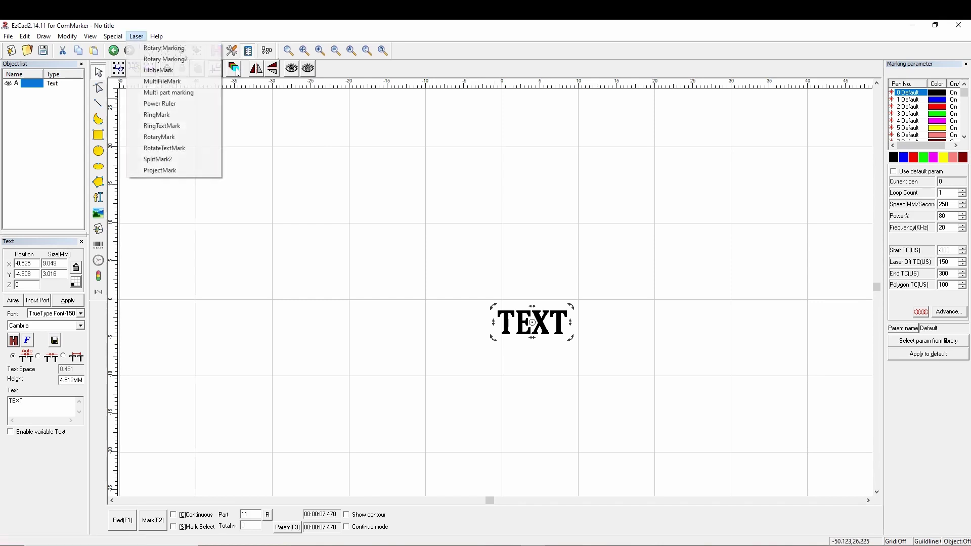
key("Down")
key("Down")
key("Return")
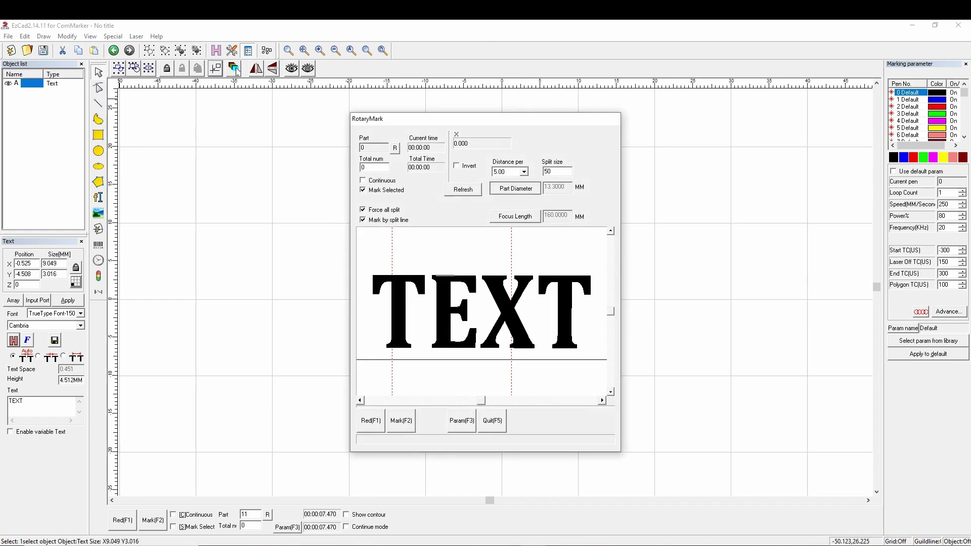
key("Return")
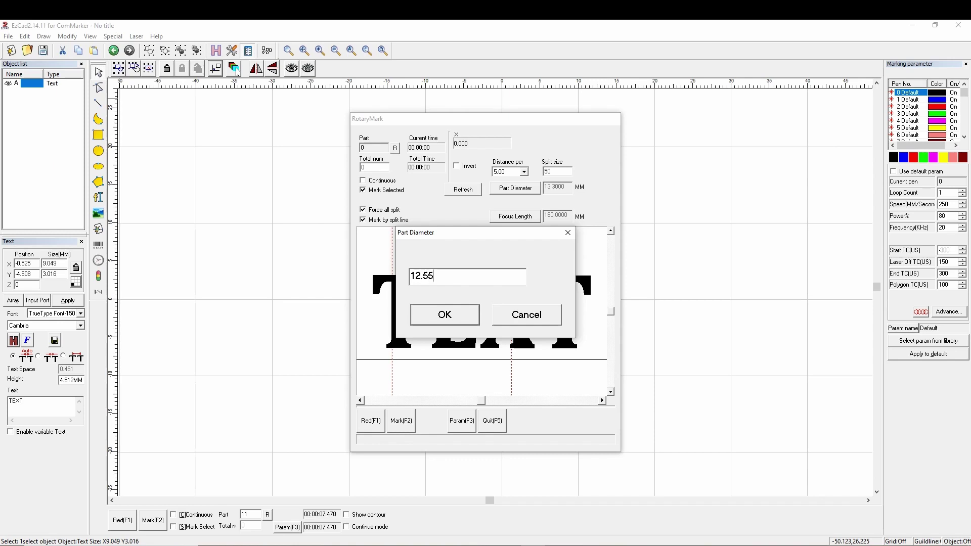
key("Return")
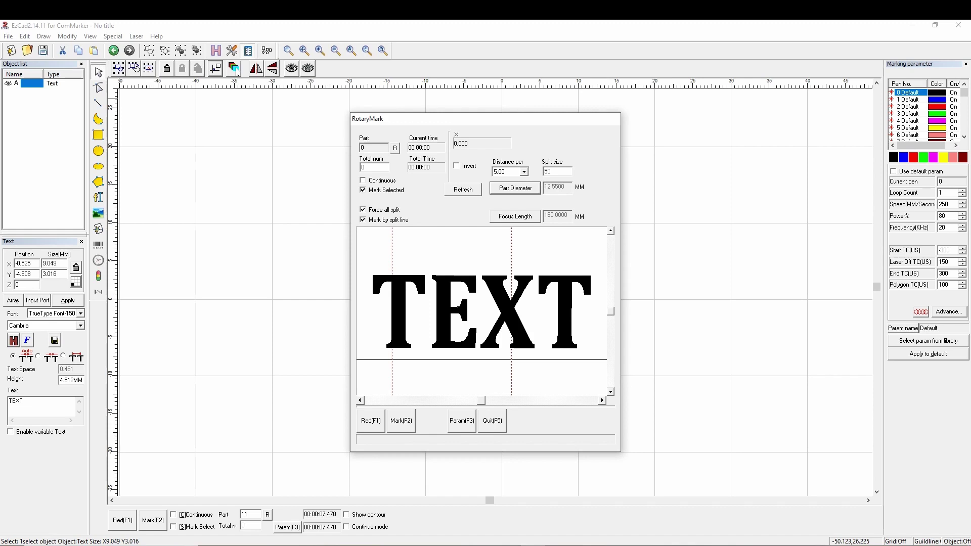
Check the rotary axis parameters and start marking TEXT
key("F3")
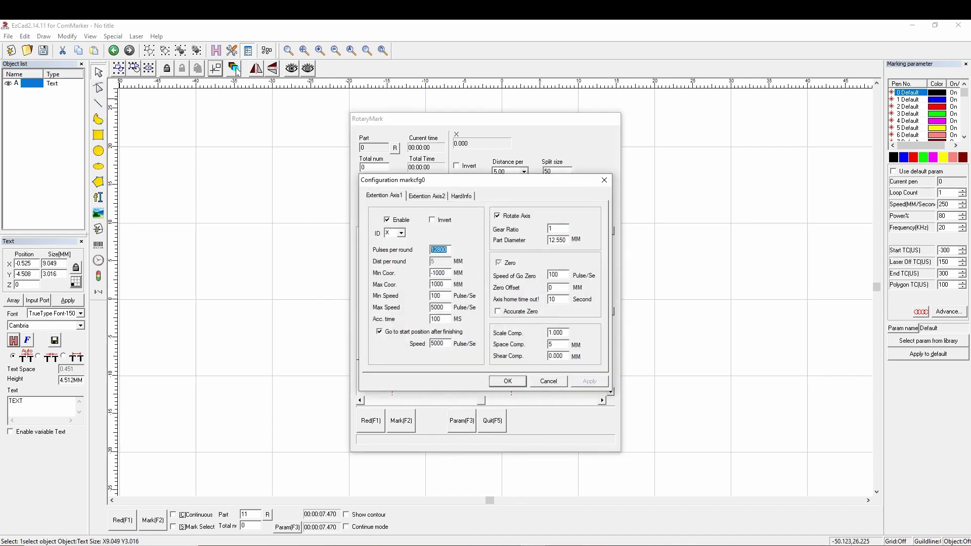
key("Return")
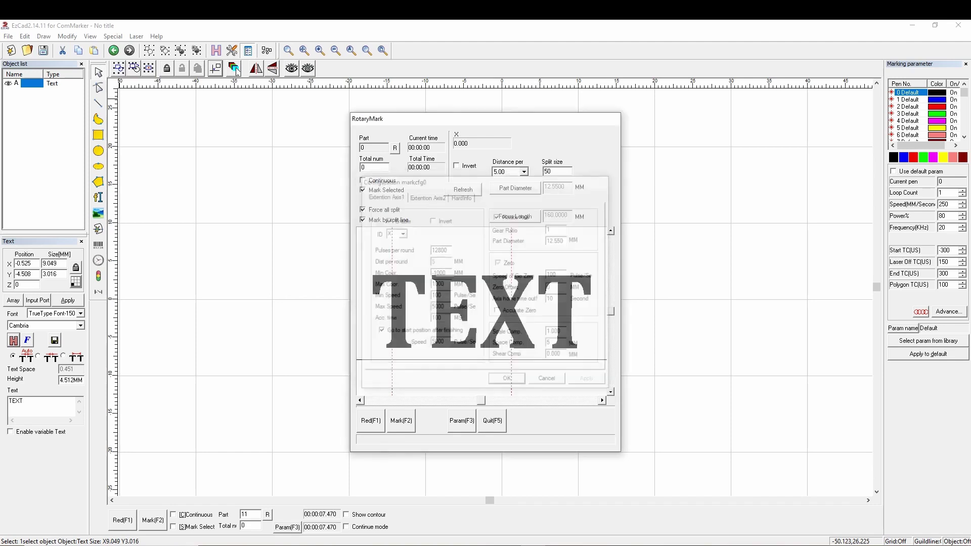
key("F2")
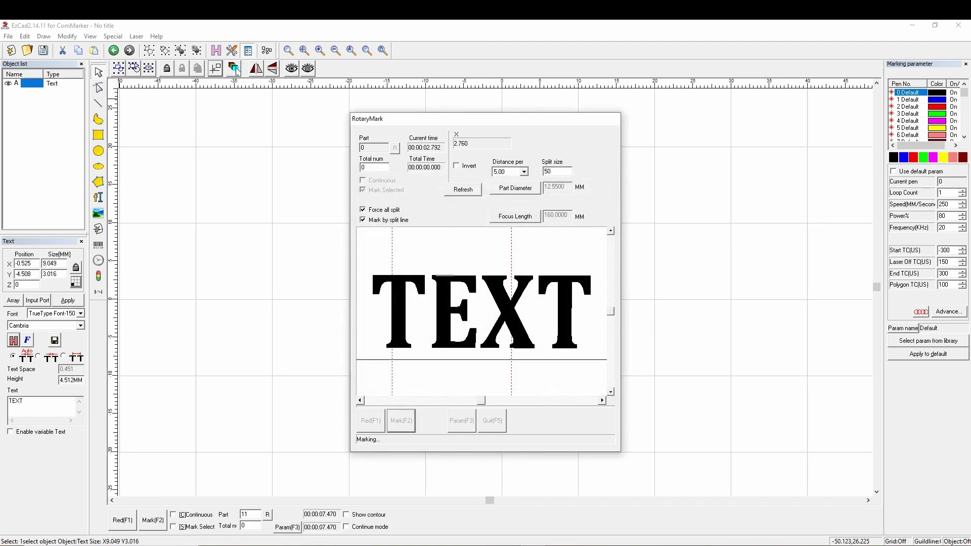